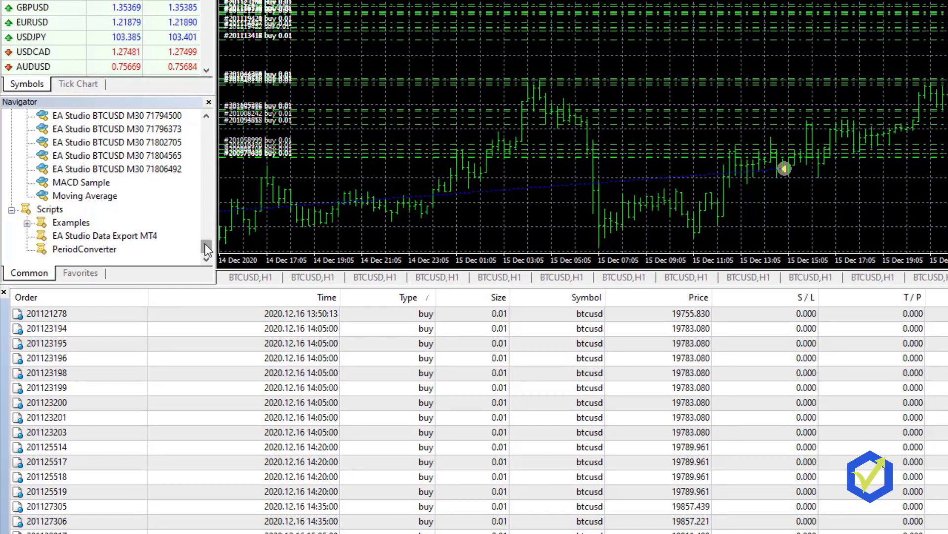
Step: Show the account's closed BTCUSD trades on the Terminal's Account History tab and scroll through them
left_click_drag(205, 244, 210, 111)
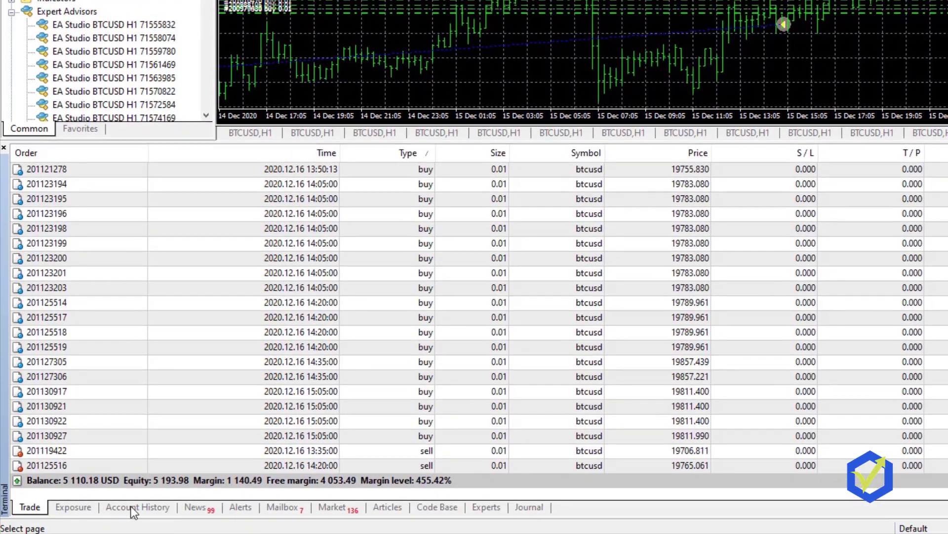
left_click(130, 506)
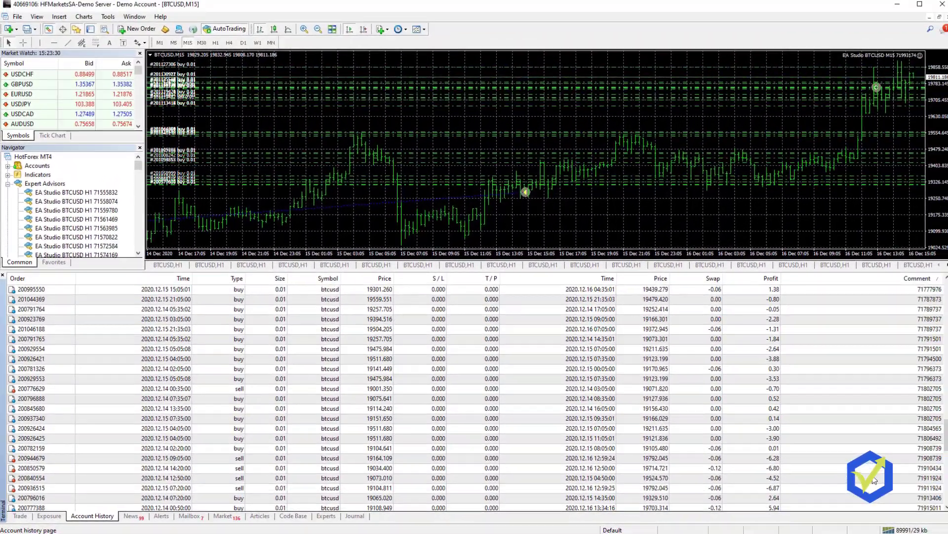
scroll(922, 477, "down", 10)
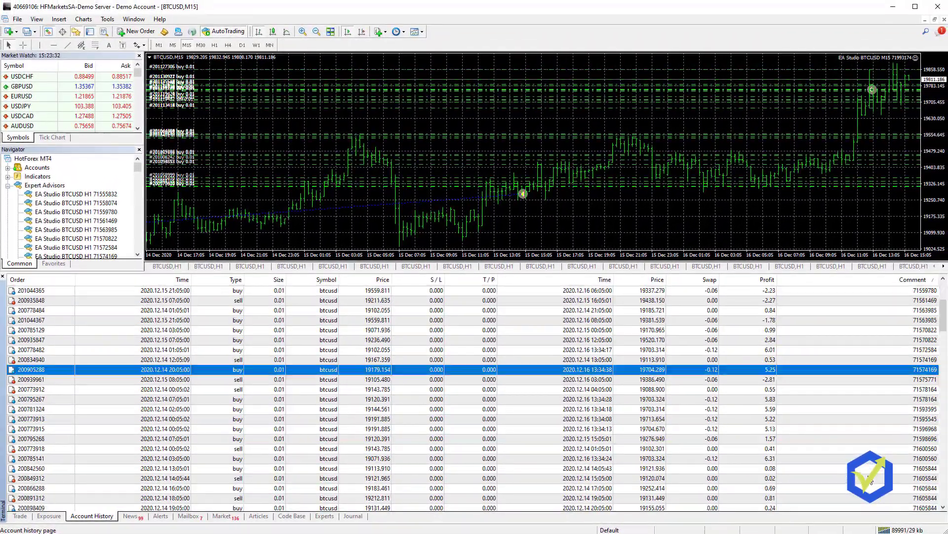
scroll(871, 482, "down", 10)
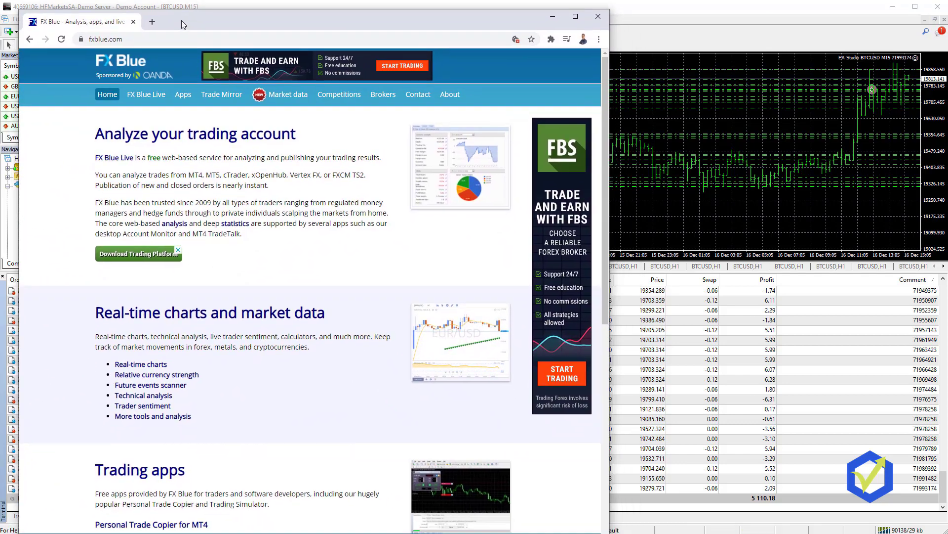
Step: Maximize Chrome, zoom fxblue.com to 125%, and go to the FX Blue Live page
left_click_drag(182, 20, 162, 11)
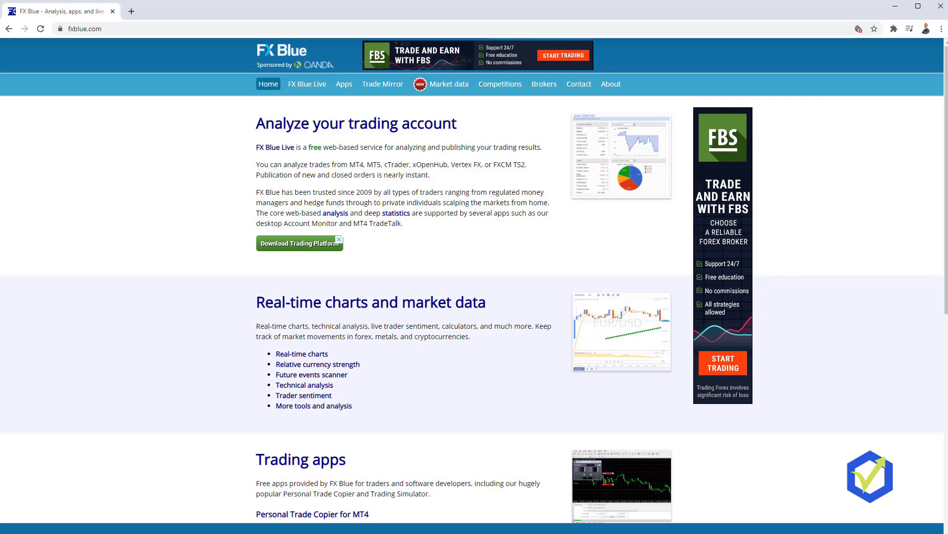
left_click(941, 29)
left_click(907, 120)
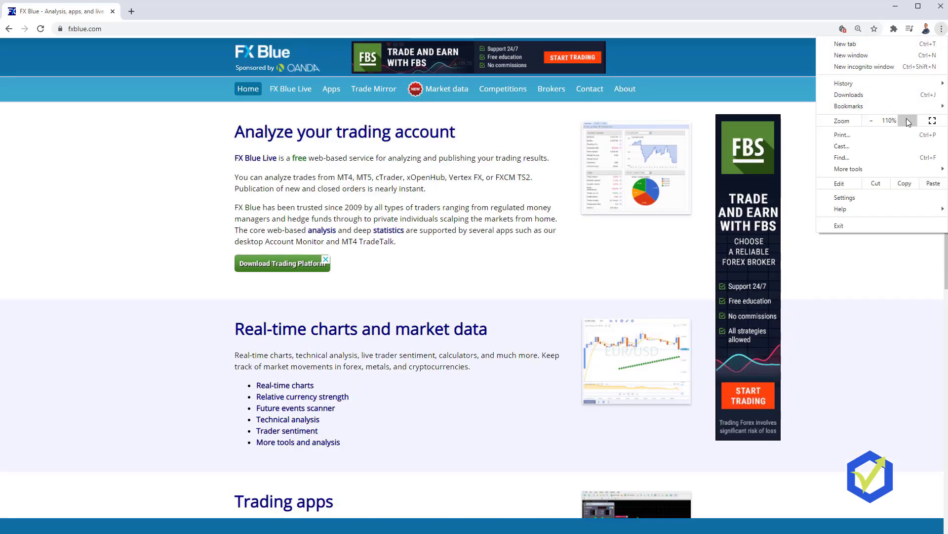
left_click(907, 120)
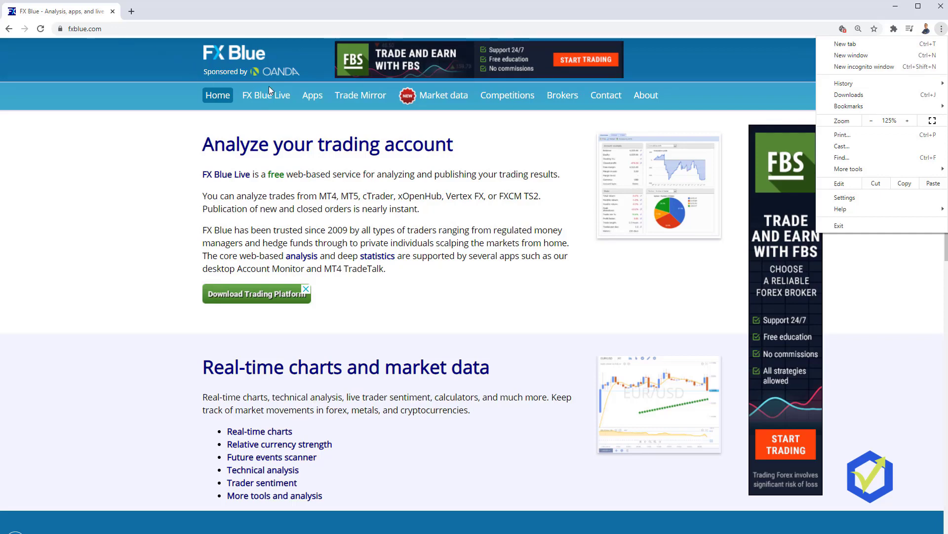
left_click(670, 295)
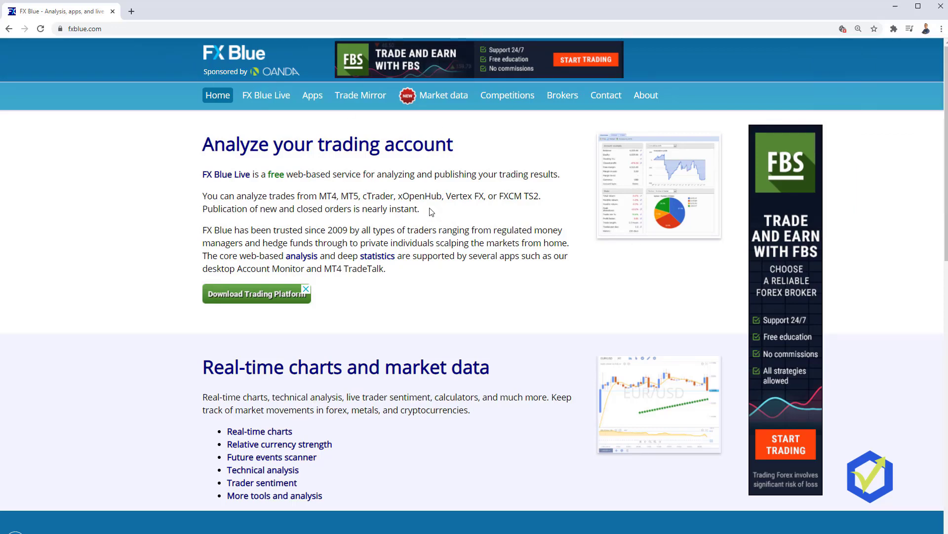
left_click(258, 101)
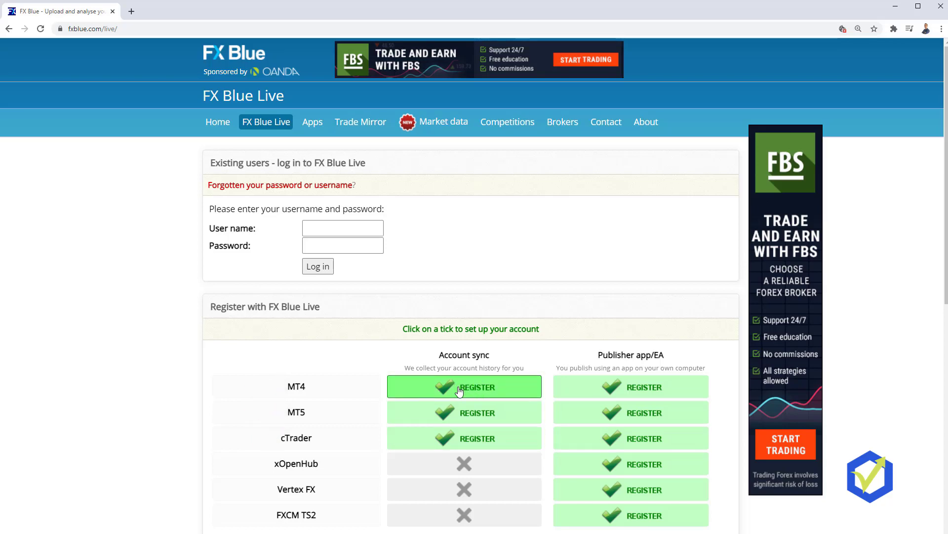
Step: Start MT4 account-sync registration and choose HFMarketsSA-Demo Server as the broker
left_click(459, 391)
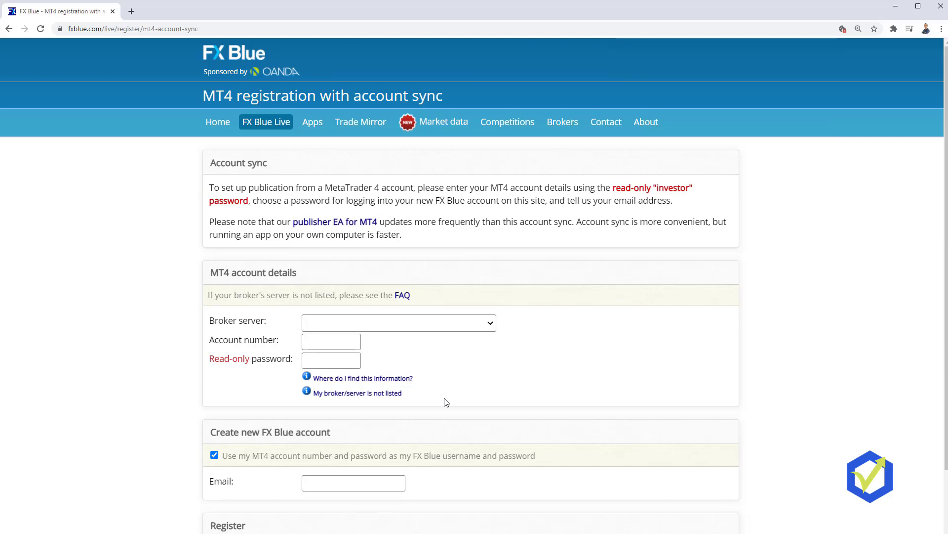
scroll(429, 417, "down", 2)
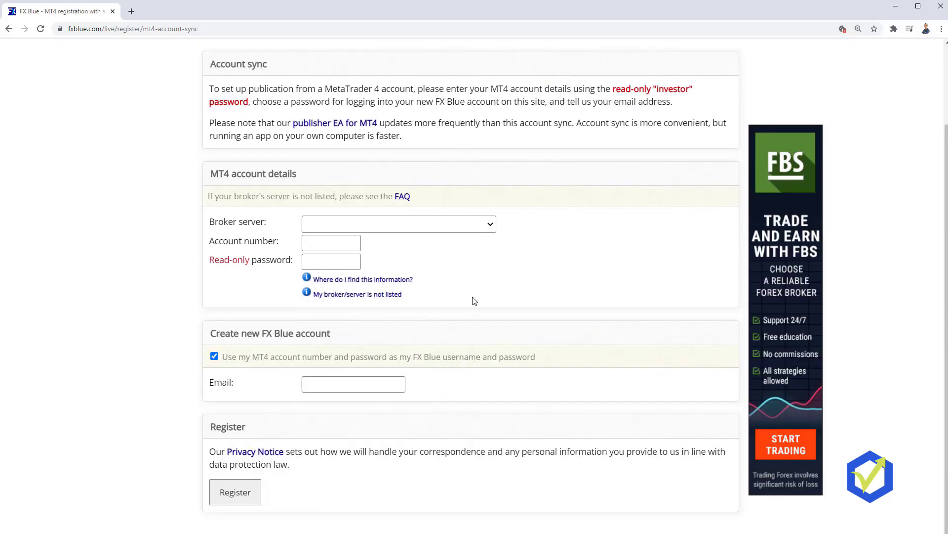
left_click(494, 230)
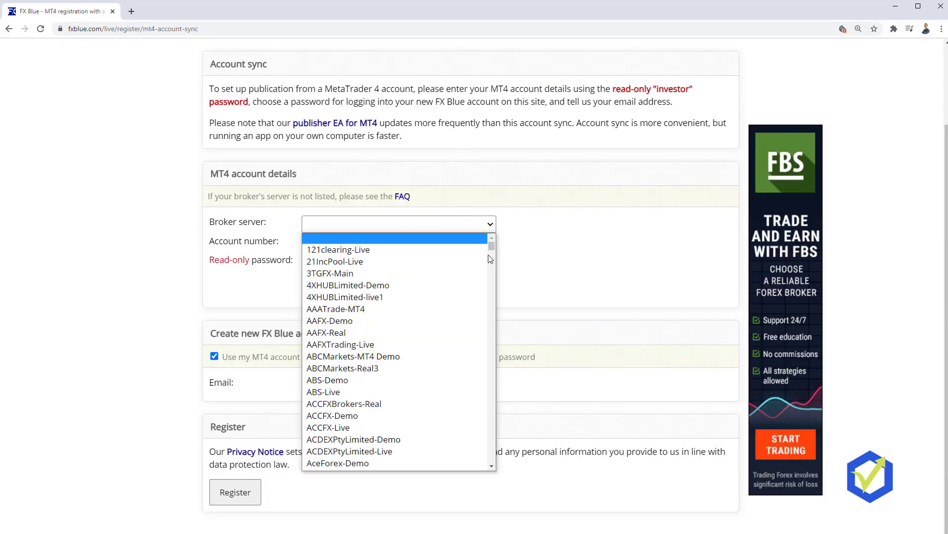
left_click_drag(492, 249, 480, 349)
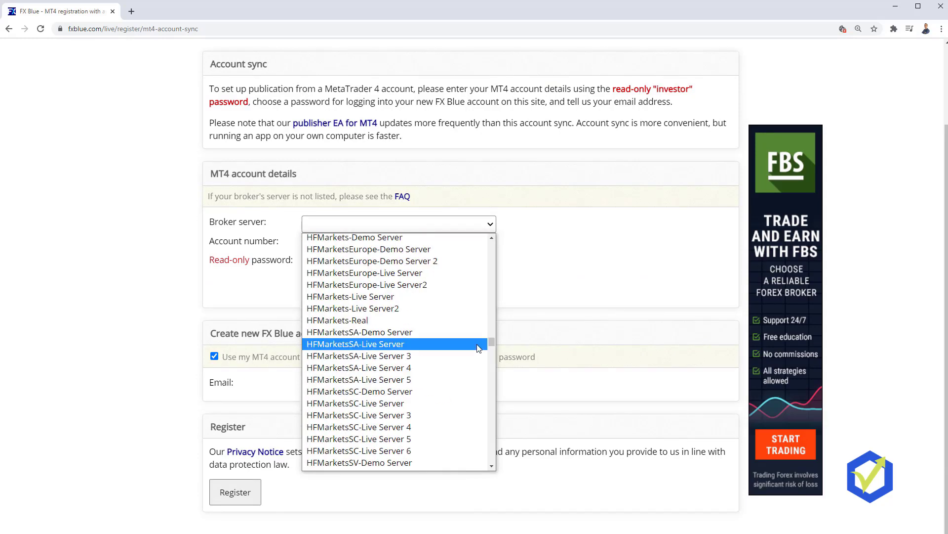
scroll(430, 396, "up", 4)
scroll(429, 396, "down", 5)
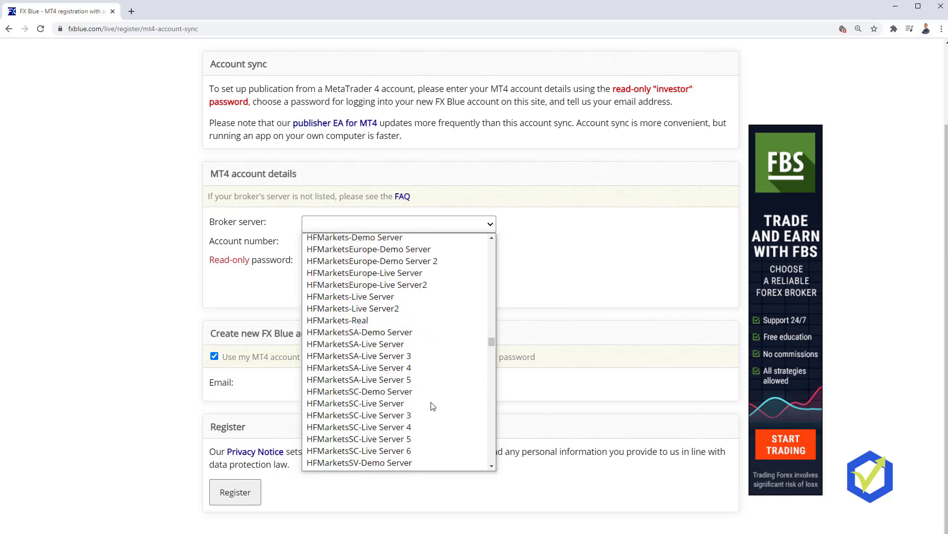
left_click(374, 333)
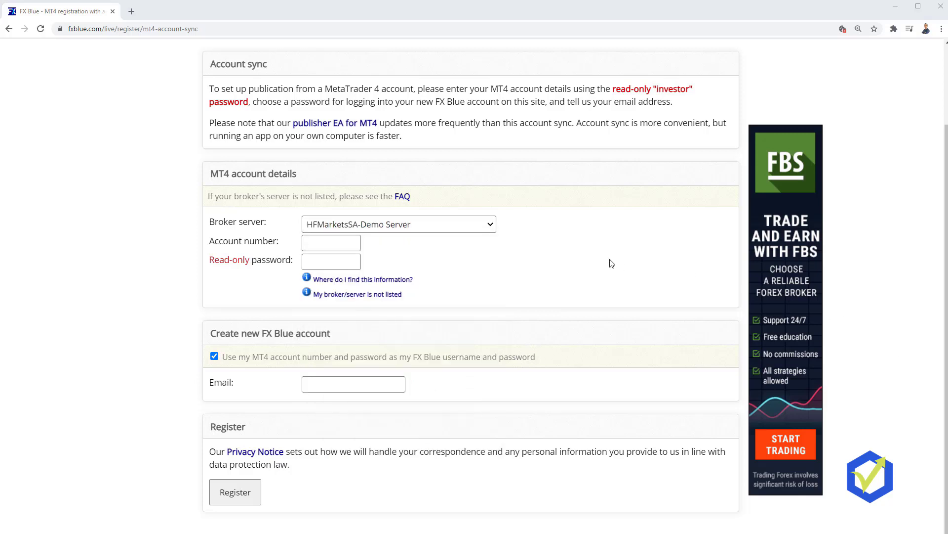
Step: Enter the MT4 account number, paste the investor password, fill in the e-mail, and register
left_click(345, 241)
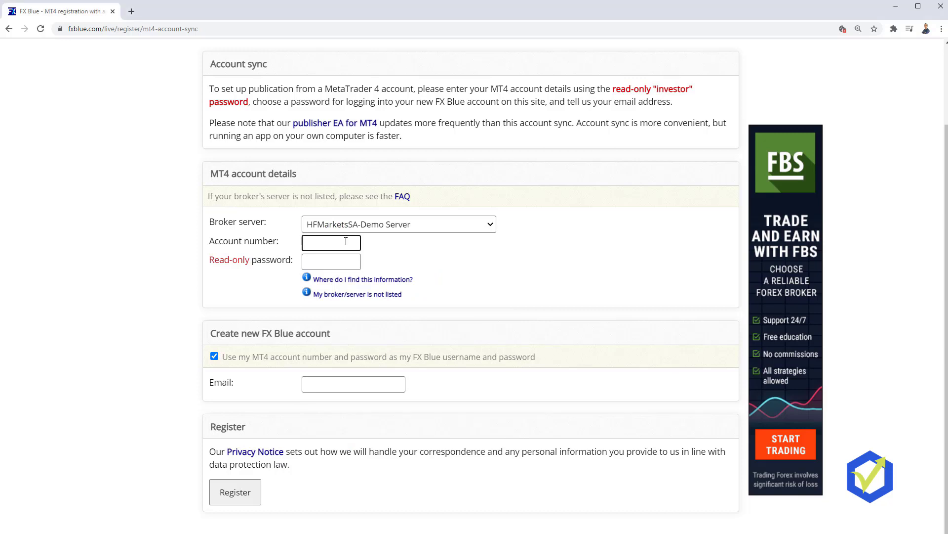
left_click(326, 266)
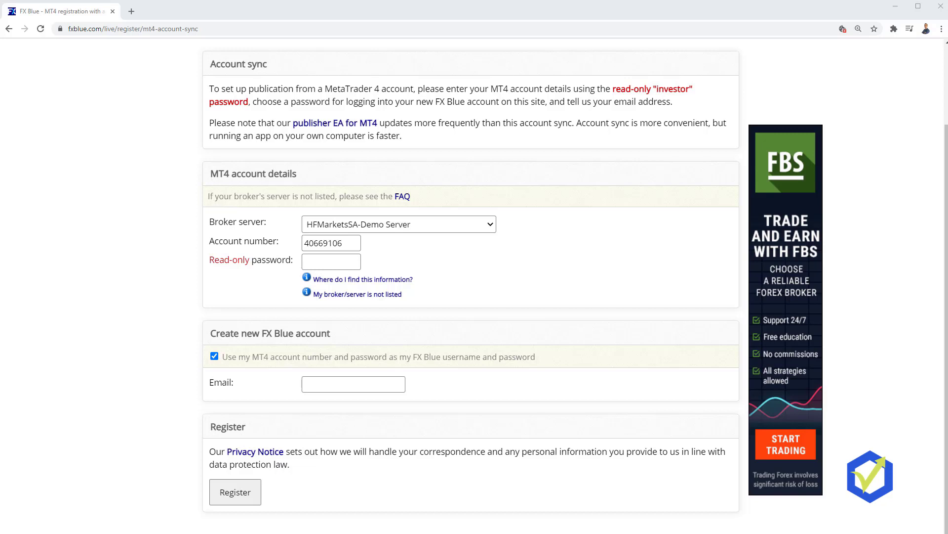
left_click(322, 261)
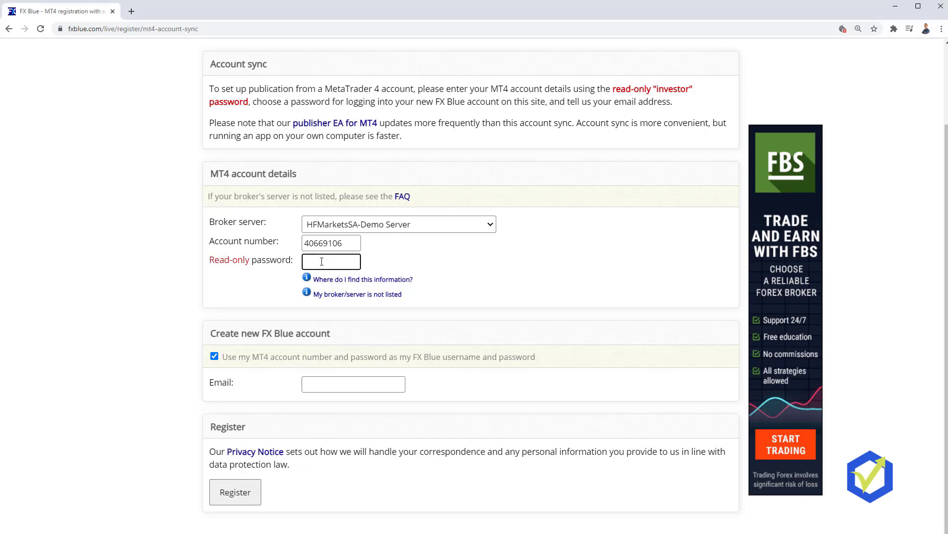
key("ctrl+v")
left_click(339, 380)
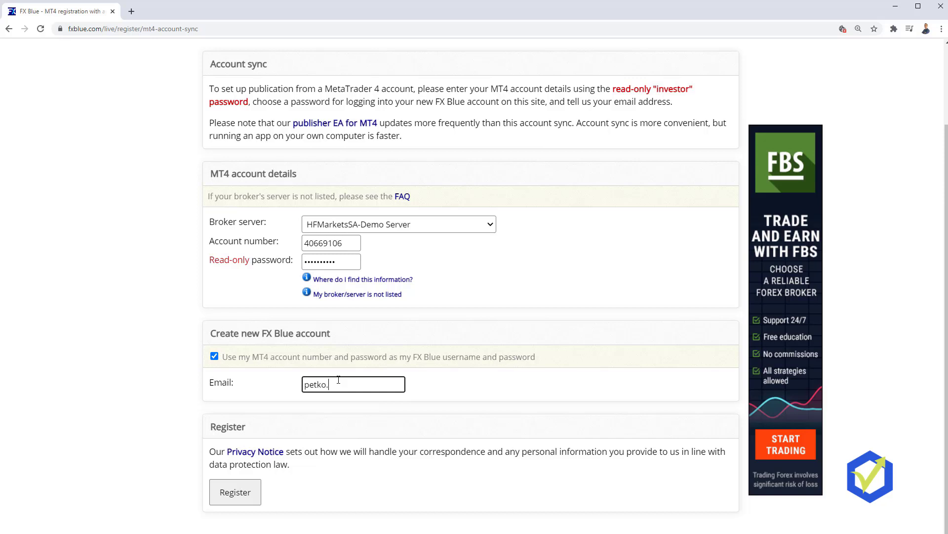
left_click(250, 485)
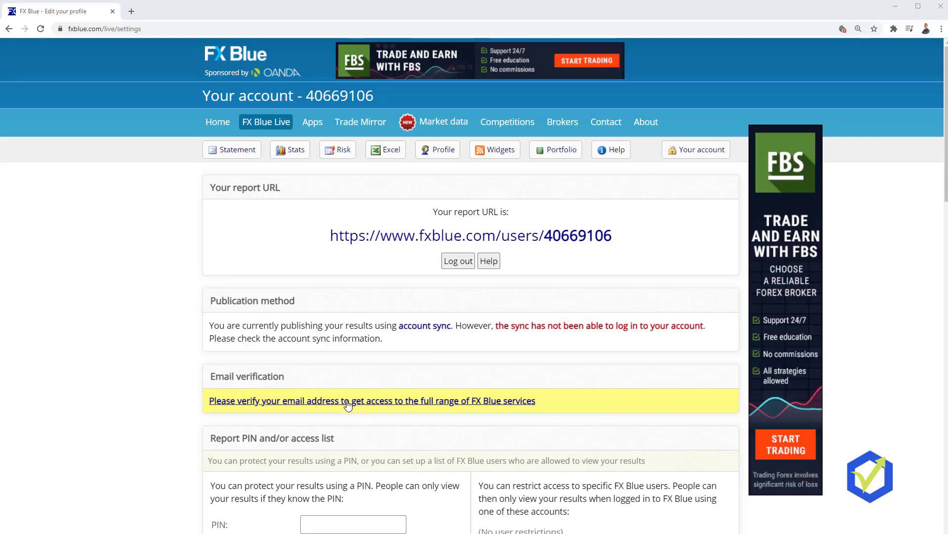
Step: Fill the verification form with saved name and phone details and confirm the SMS code
left_click(348, 403)
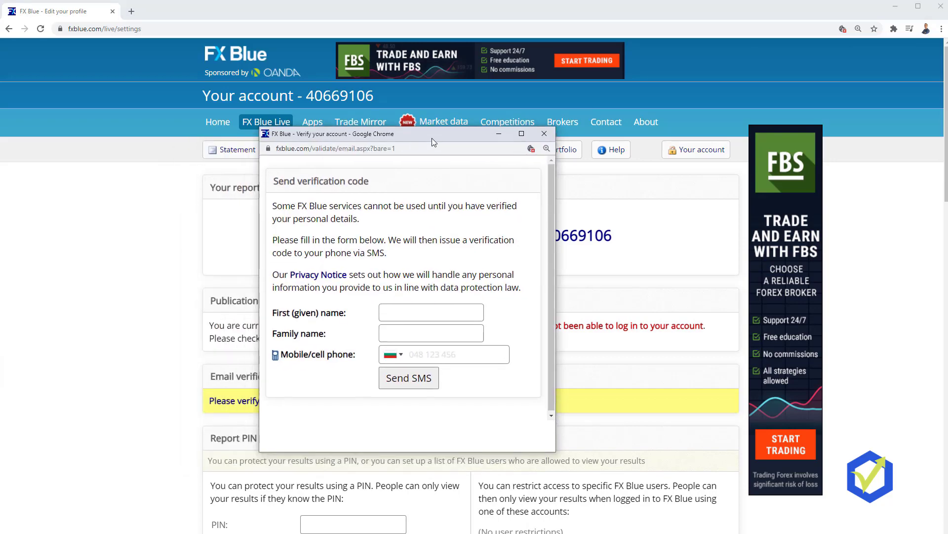
left_click_drag(432, 146, 435, 141)
left_click(423, 319)
key("Down")
key("Return")
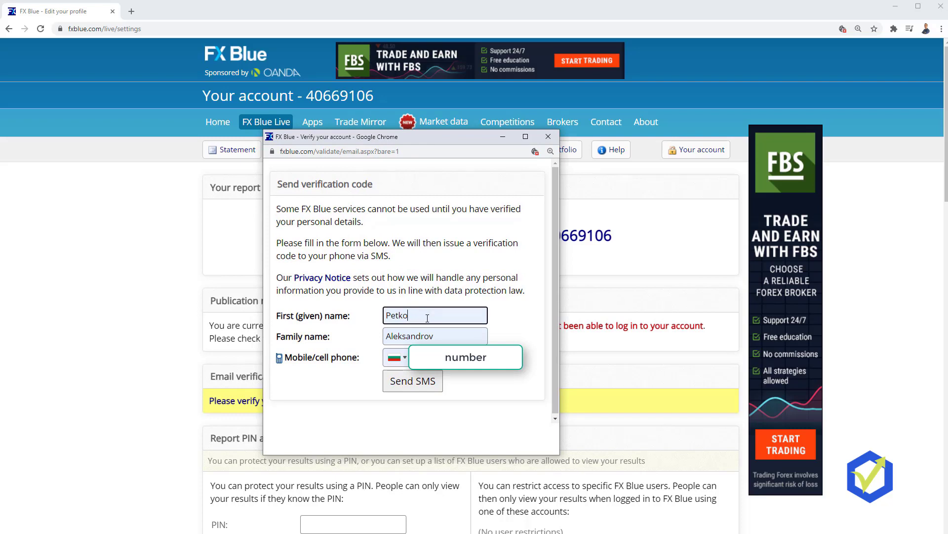
left_click(405, 382)
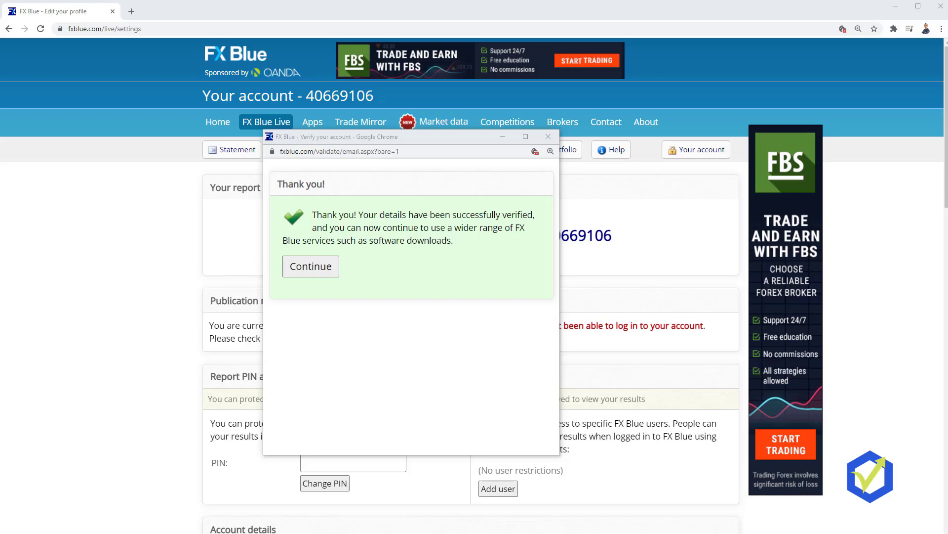
left_click(322, 270)
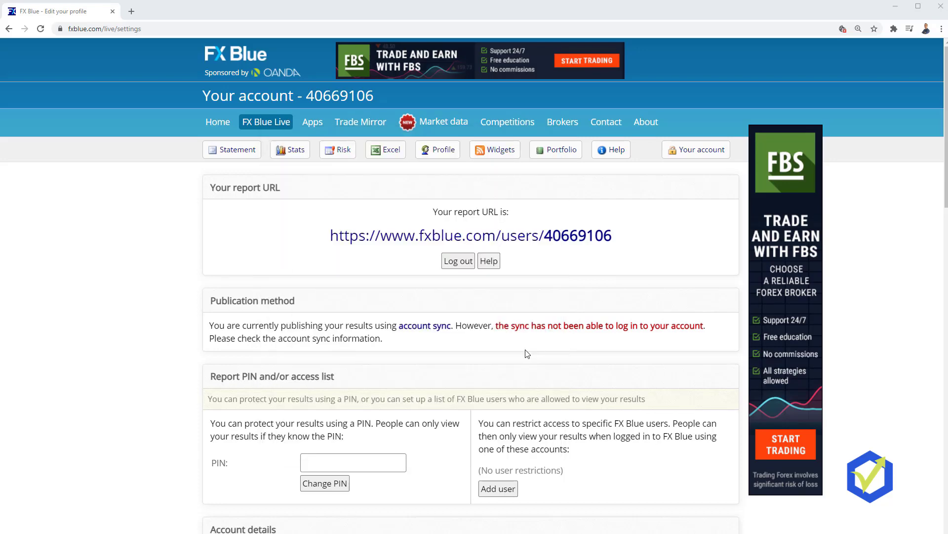
Step: Download the free FX Blue Publisher EA for MT4 via Apps > More apps and select its setup program
left_click(313, 122)
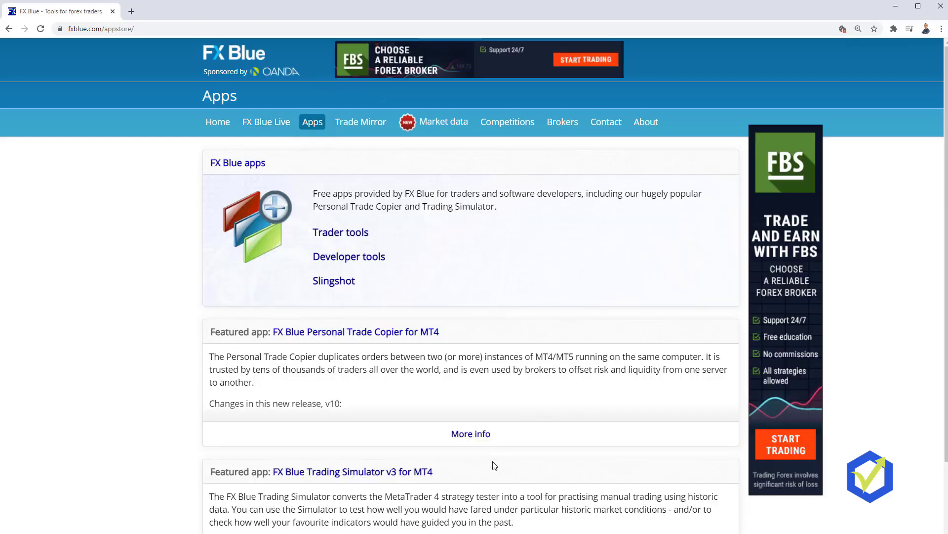
scroll(492, 467, "down", 3)
left_click(492, 500)
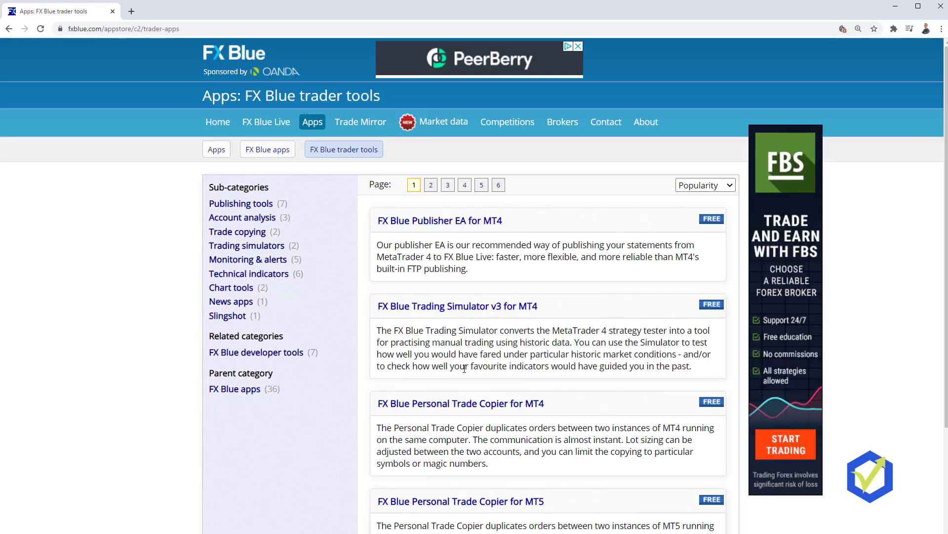
left_click(458, 222)
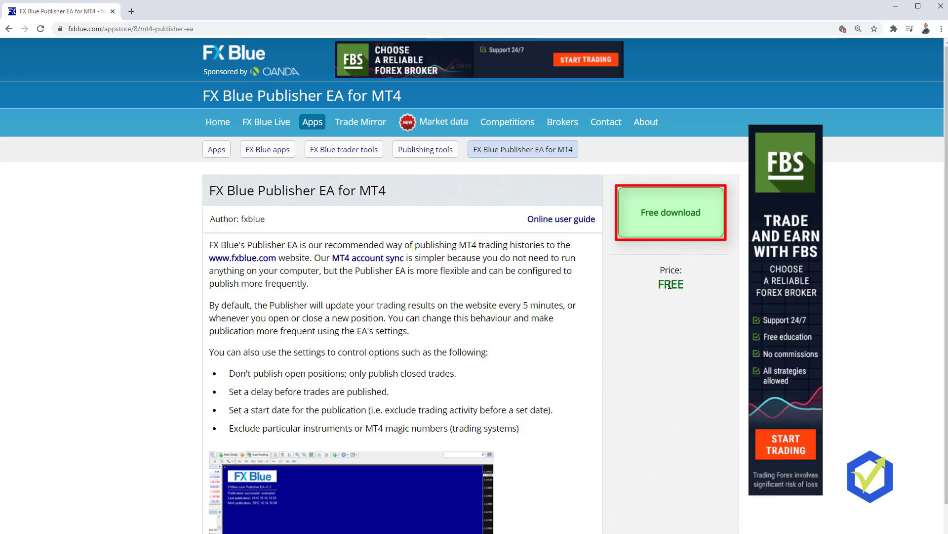
left_click(679, 224)
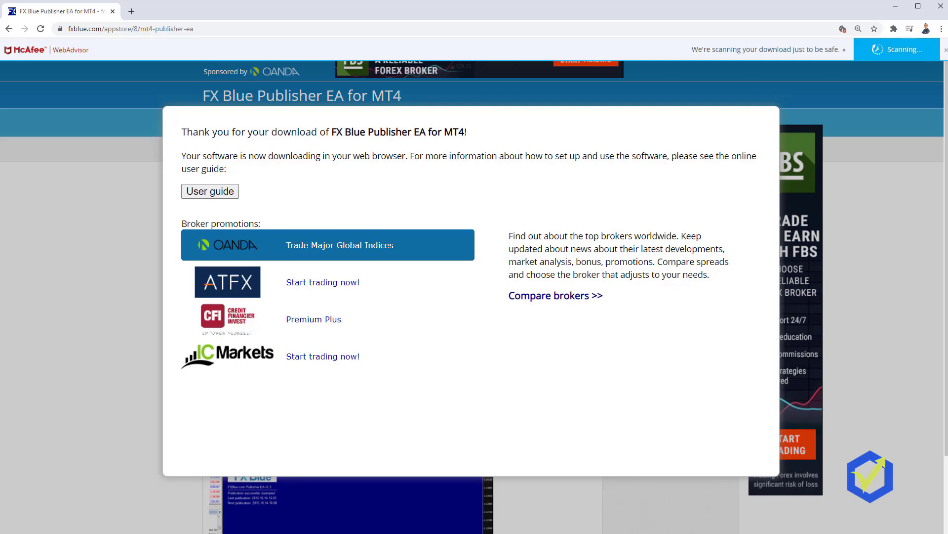
left_click(481, 239)
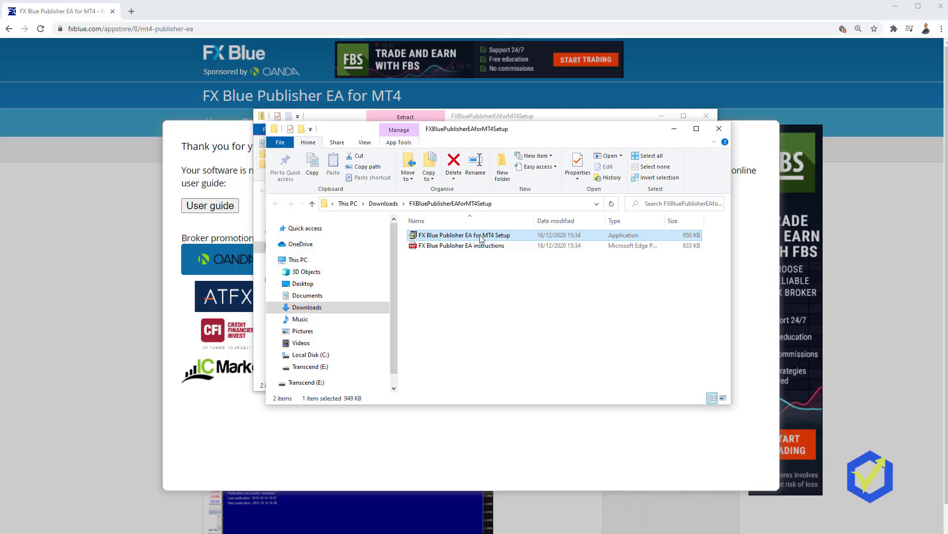
Step: Run the FX Blue Publisher setup, install into the HotForex MetaTrader copy, and confirm success
double_click(481, 239)
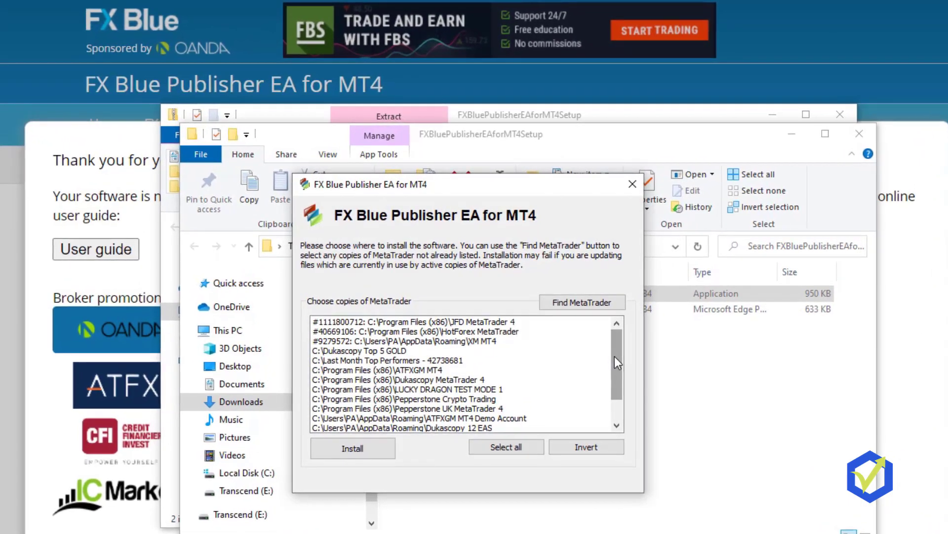
left_click_drag(597, 336, 606, 383)
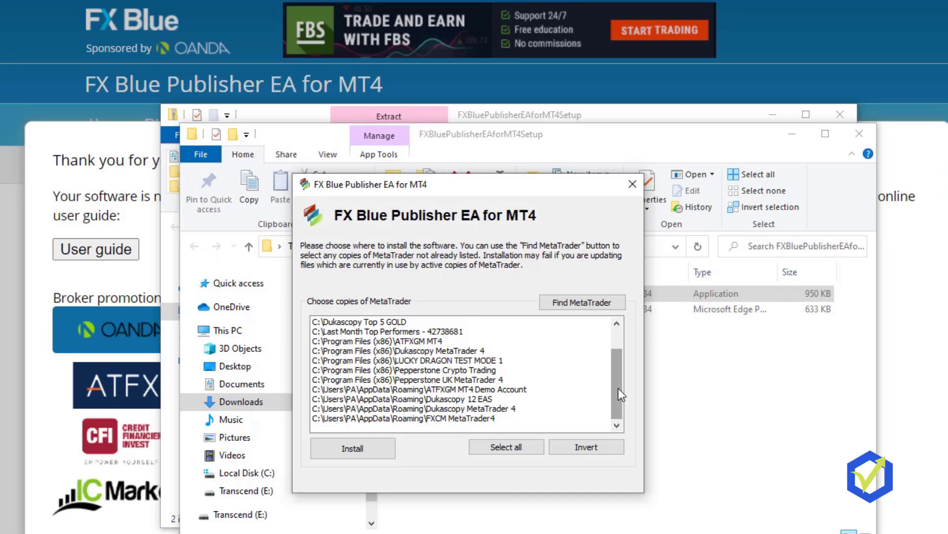
left_click_drag(619, 388, 619, 351)
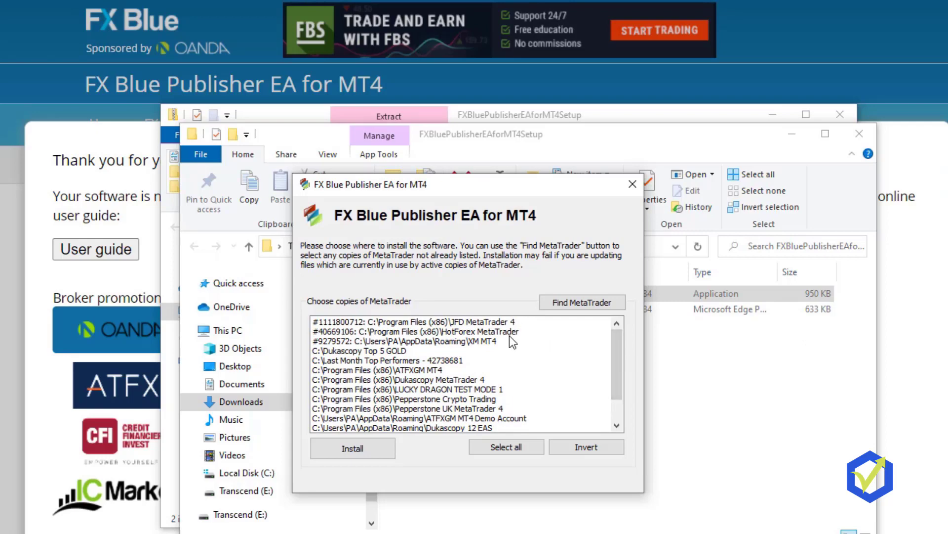
left_click(476, 332)
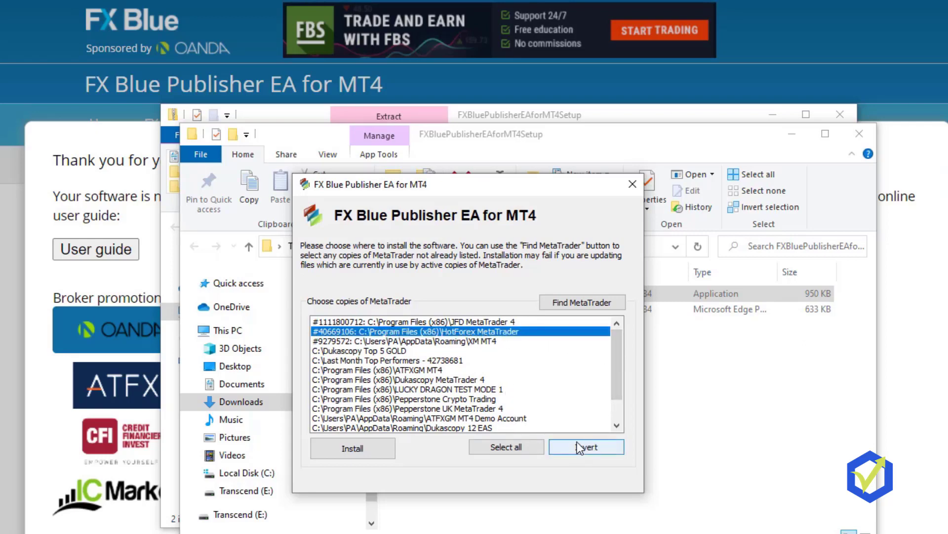
left_click(371, 443)
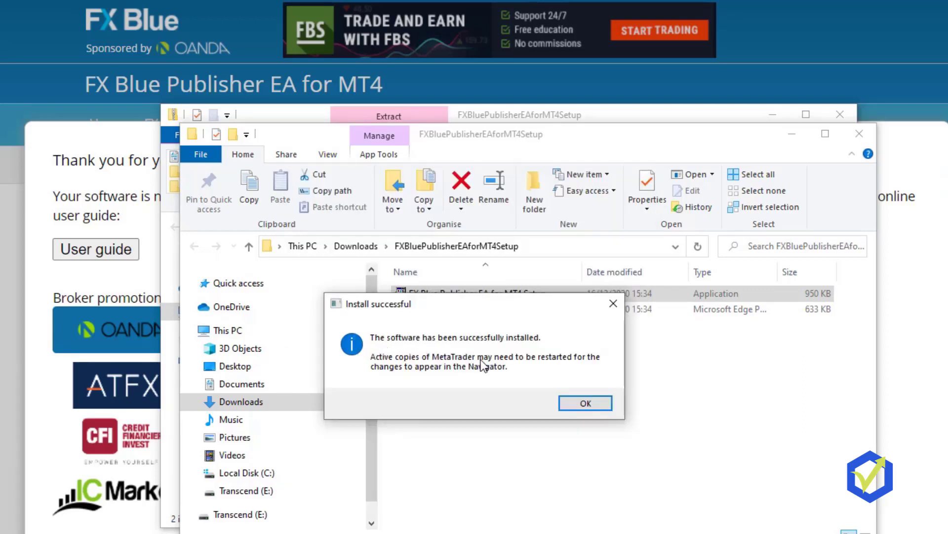
left_click(586, 403)
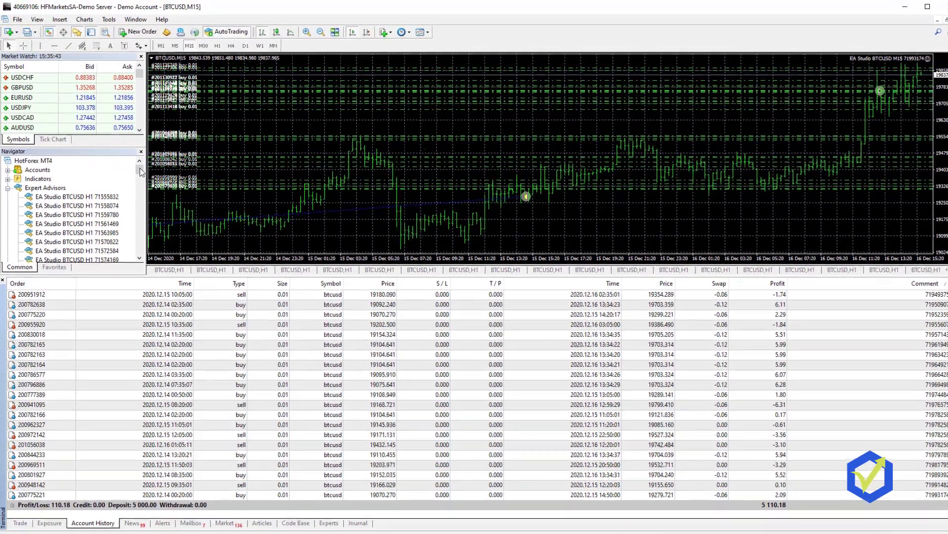
Step: Refresh the Navigator's Expert Advisors list and scroll to find FX Blue - Publisher
left_click_drag(138, 167, 154, 279)
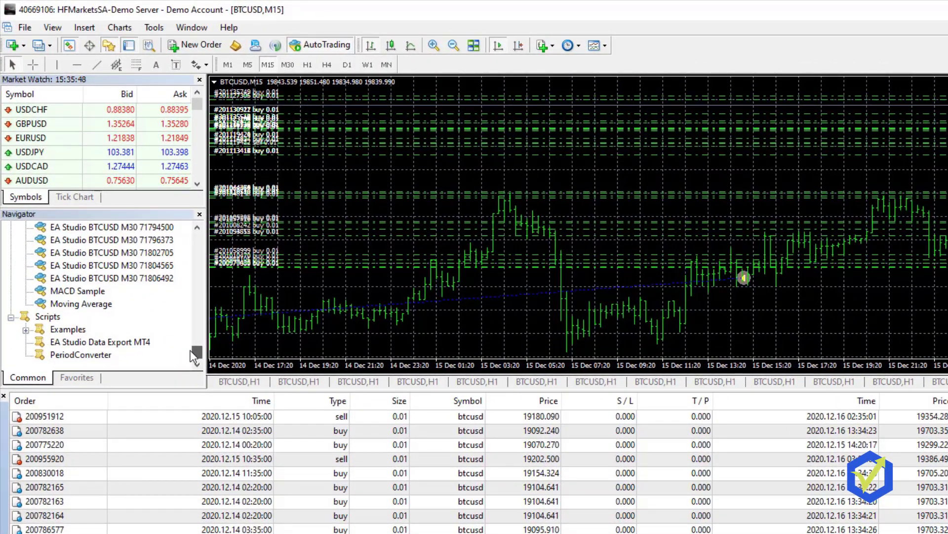
left_click_drag(196, 351, 198, 245)
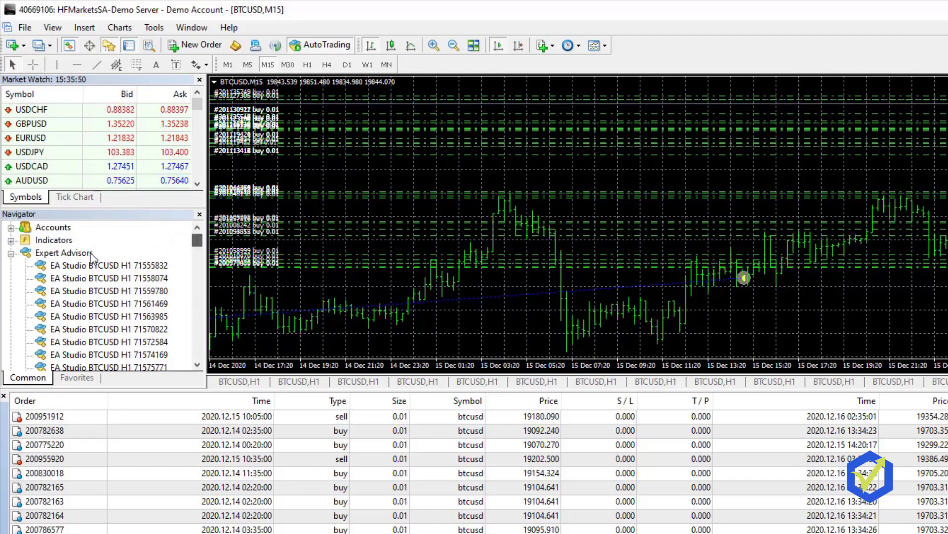
right_click(65, 251)
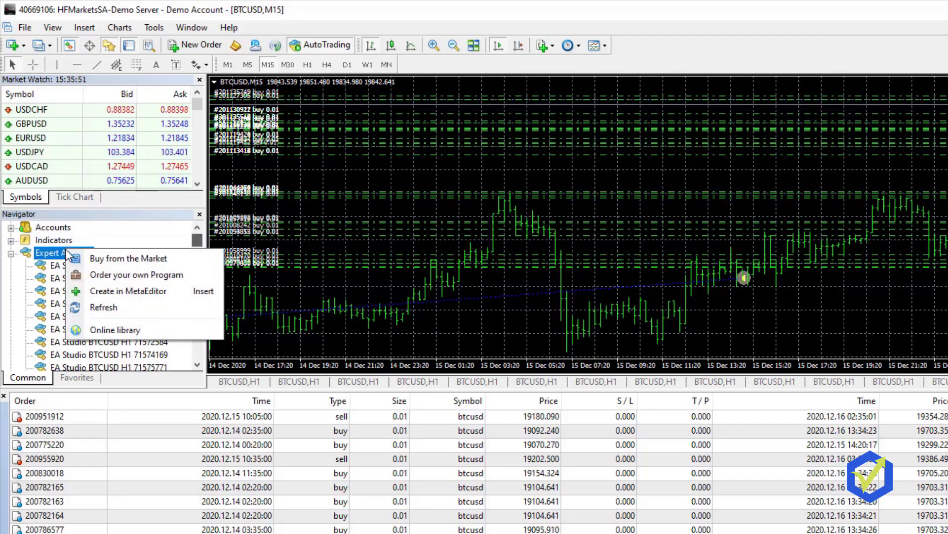
left_click(118, 307)
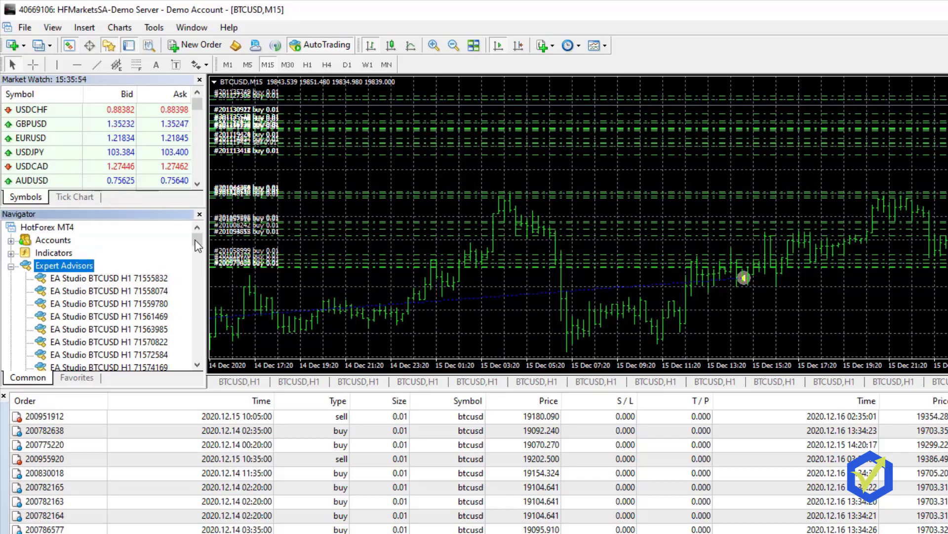
left_click_drag(200, 240, 205, 351)
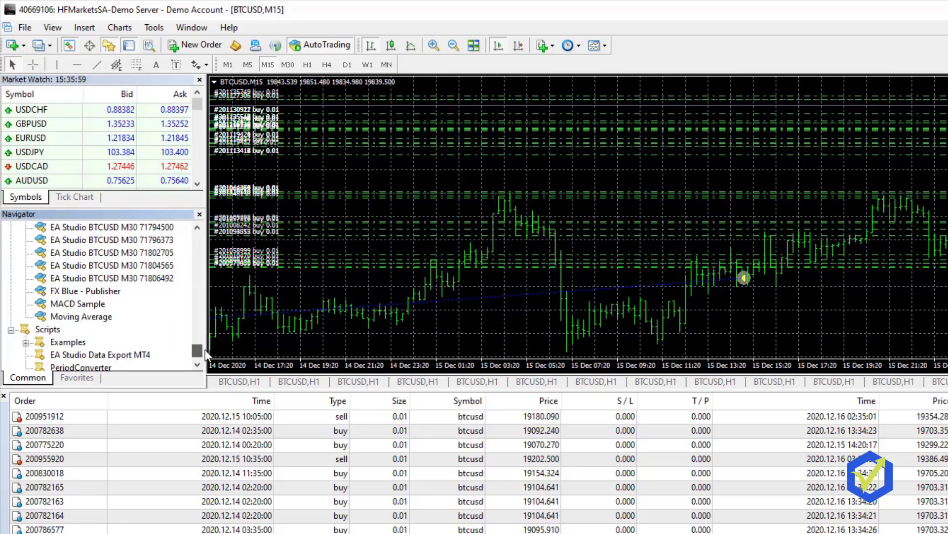
left_click(83, 292)
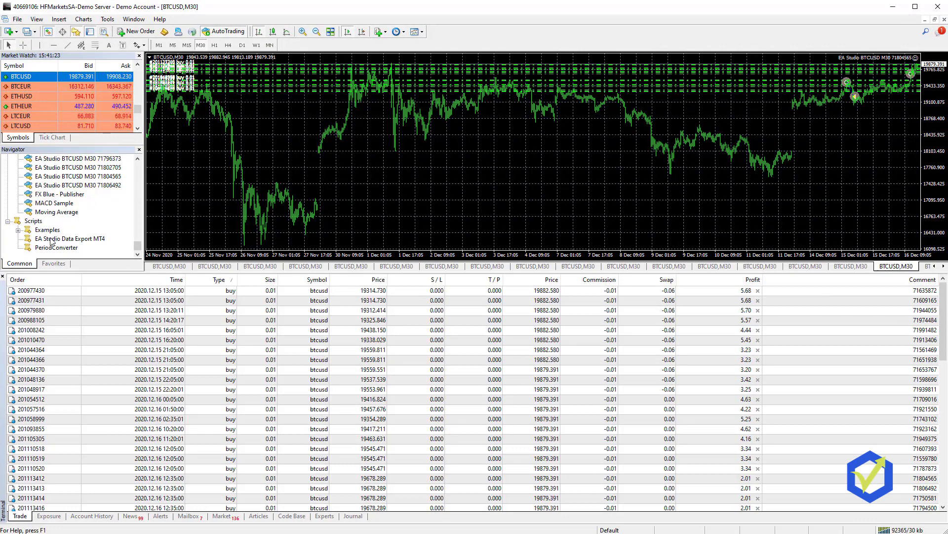
left_click(61, 196)
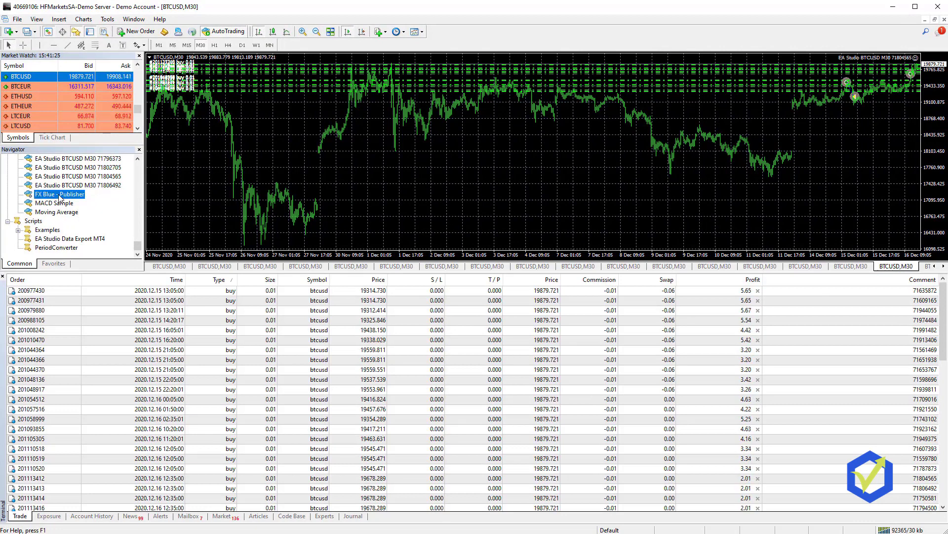
left_click(943, 267)
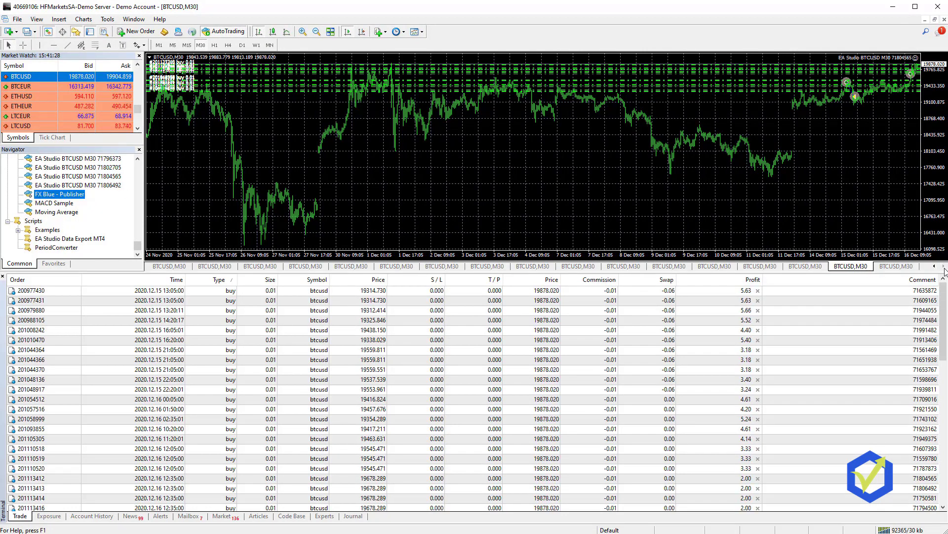
left_click(889, 267)
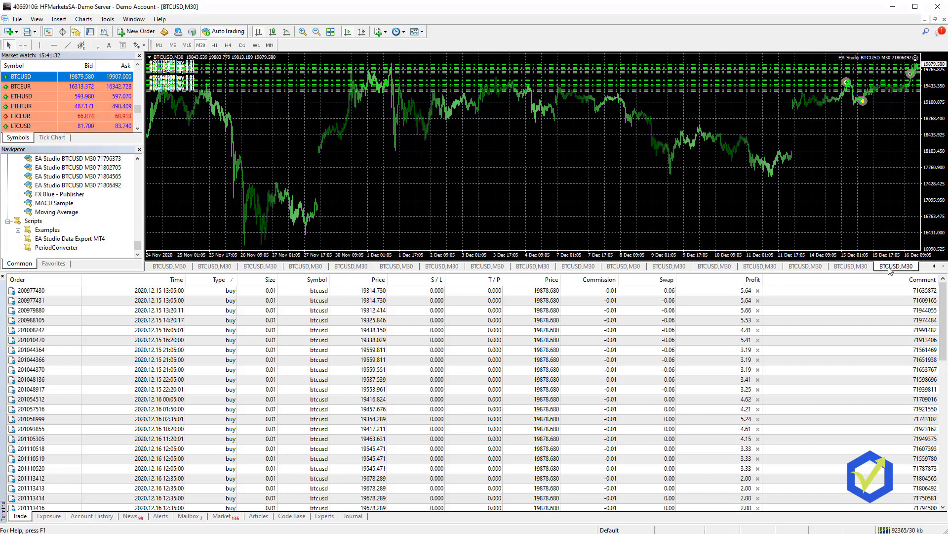
right_click(36, 80)
left_click(505, 163)
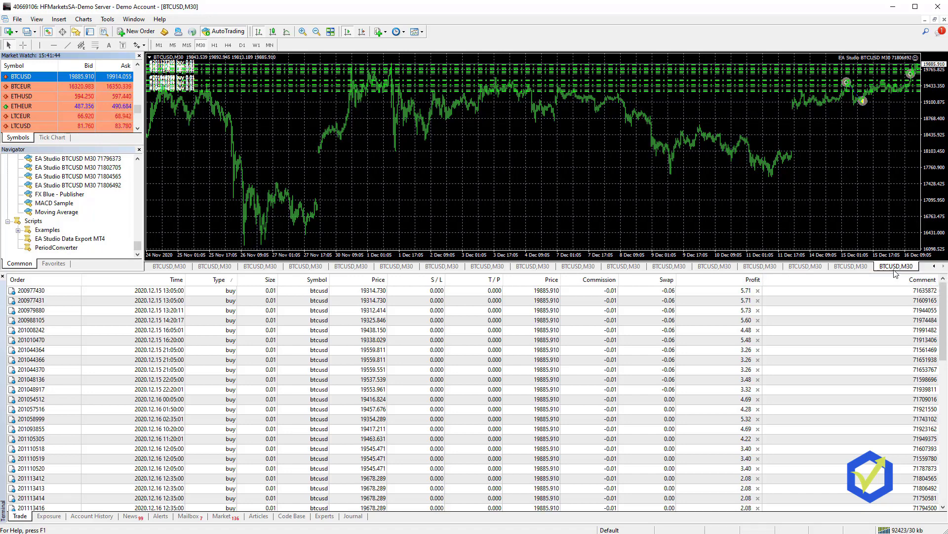
Step: Step leftward through the BTCUSD,M30 charts for EAs 71804565 down to 71789737
left_click(59, 194)
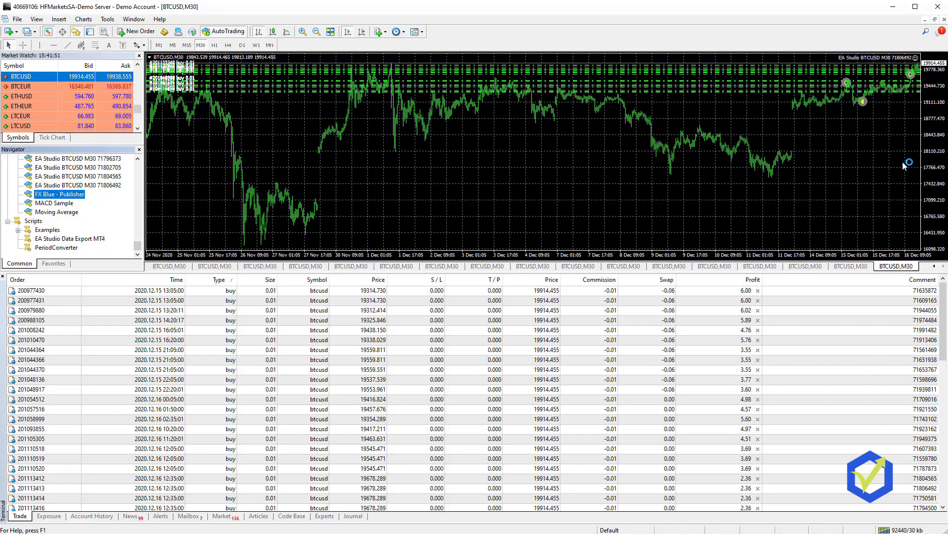
left_click(851, 266)
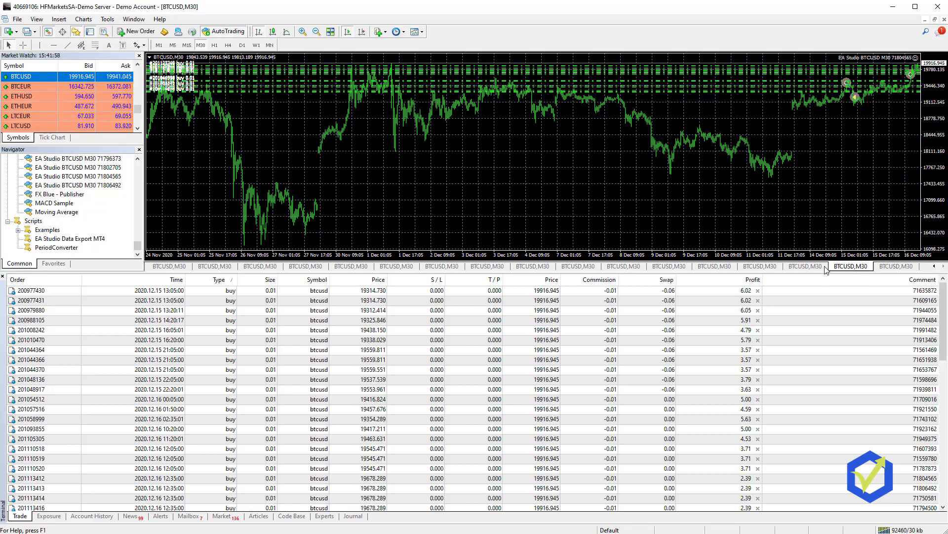
left_click(816, 267)
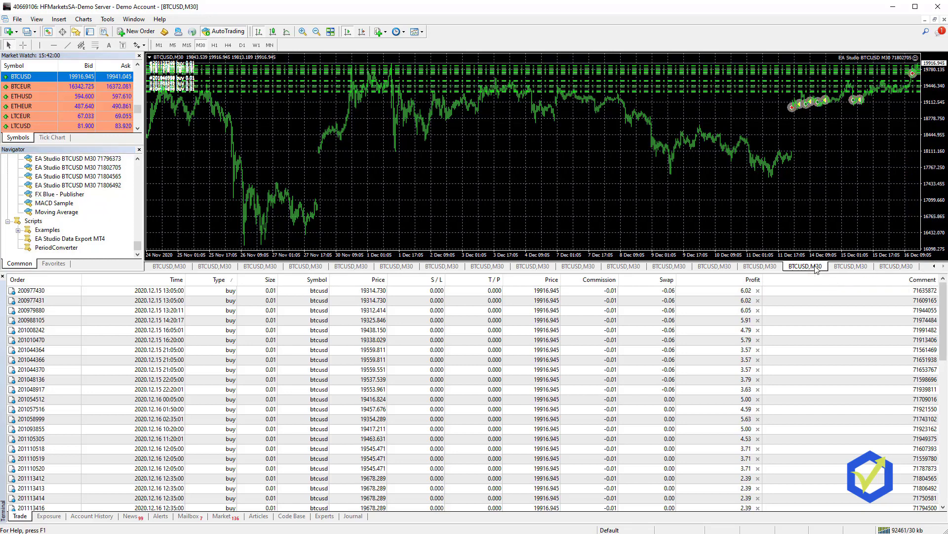
left_click(758, 267)
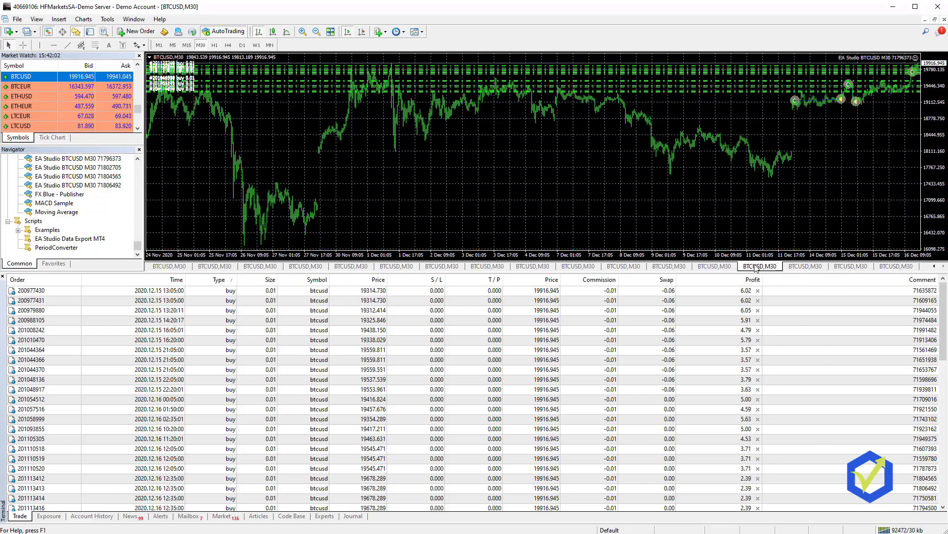
left_click(716, 269)
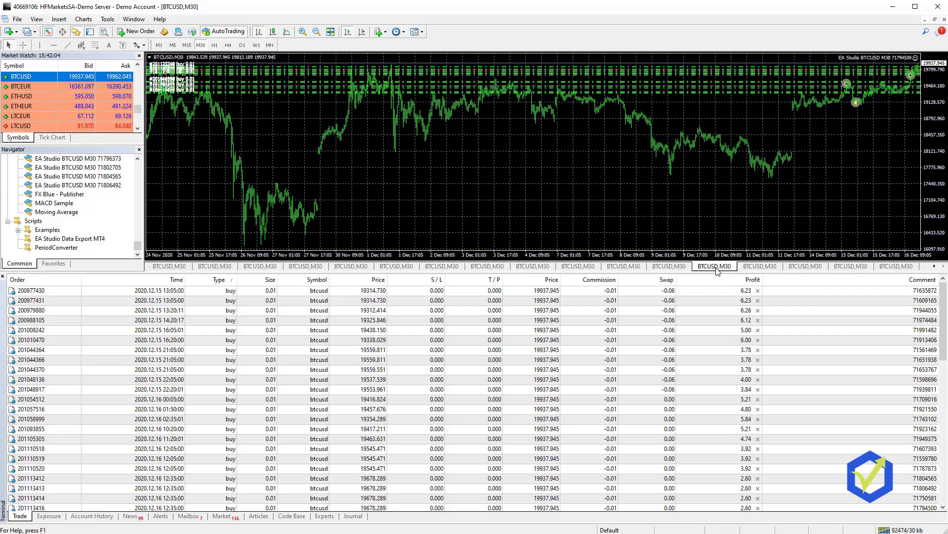
left_click(674, 267)
left_click(627, 268)
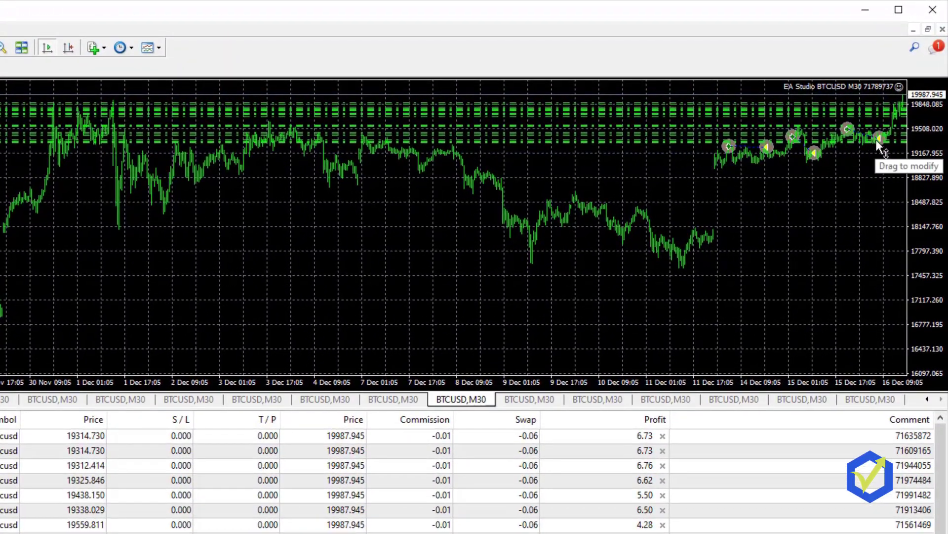
Step: Step back rightward through the EA charts from 71791501, ending on EA 71804565
left_click(546, 401)
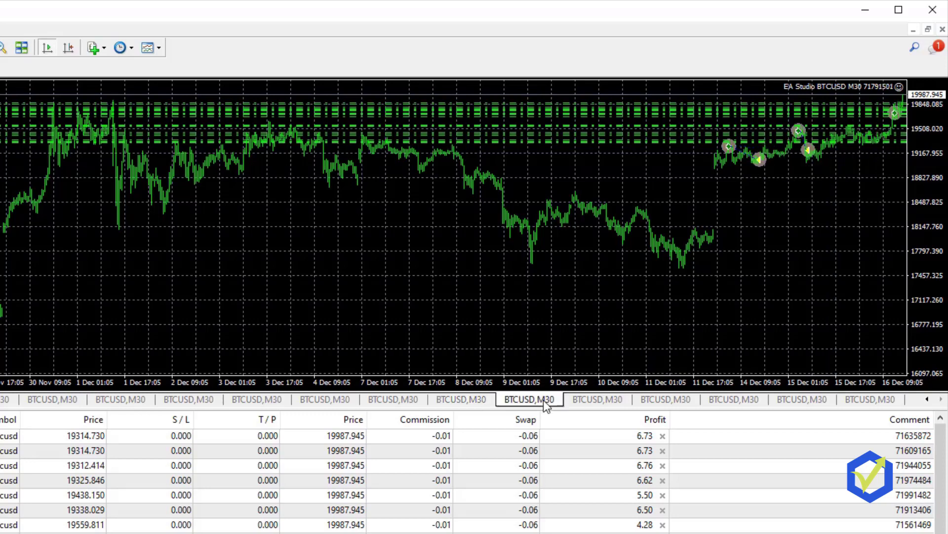
left_click(596, 401)
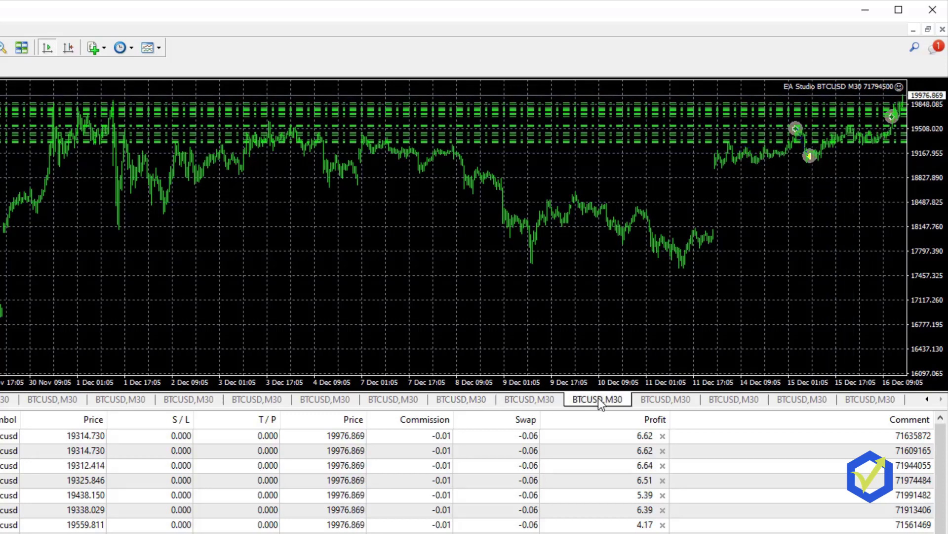
left_click(647, 403)
left_click(724, 402)
left_click(801, 401)
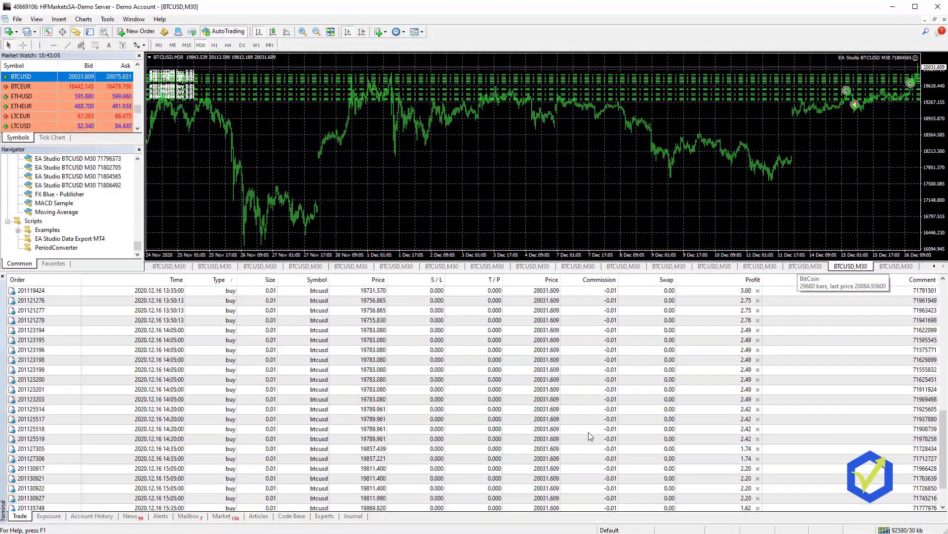
Step: Scroll the Trade tab to the Balance/Equity row showing 229.41 profit and 5,339.59 USD equity
scroll(592, 437, "down", 2)
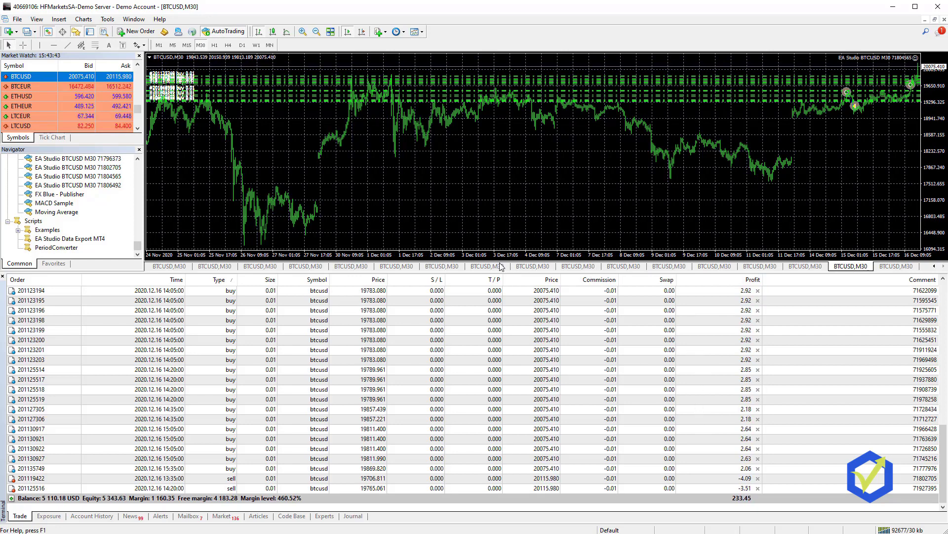
left_click(722, 269)
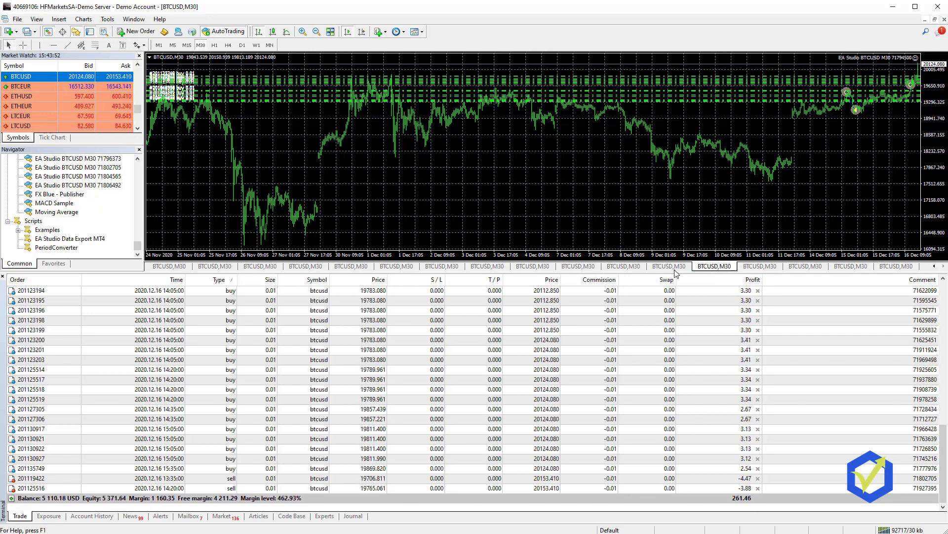
left_click(627, 267)
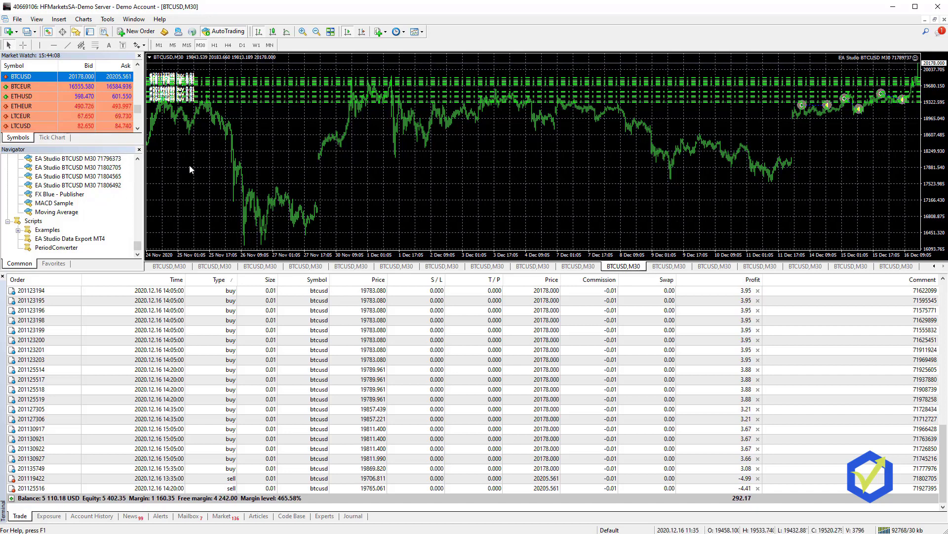
scroll(111, 179, "up", 3)
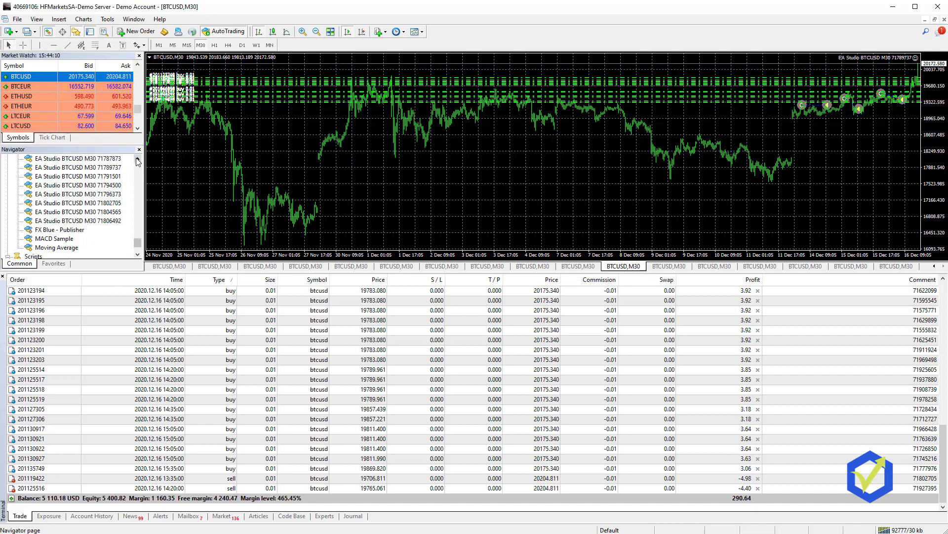
left_click(110, 178)
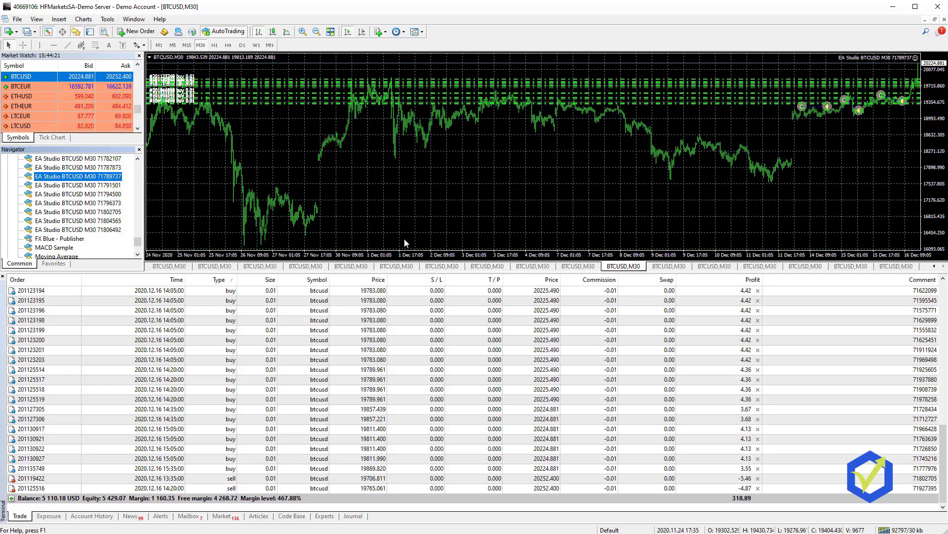
Step: Attach FX Blue - Publisher to the BTCUSD M30 chart in place of EA Studio, and view its Common and Inputs settings
double_click(42, 240)
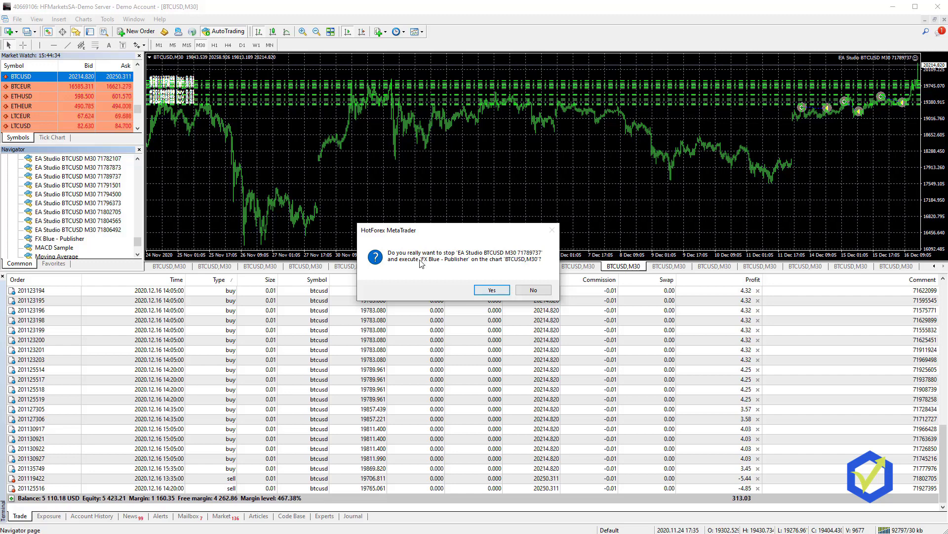
left_click(492, 291)
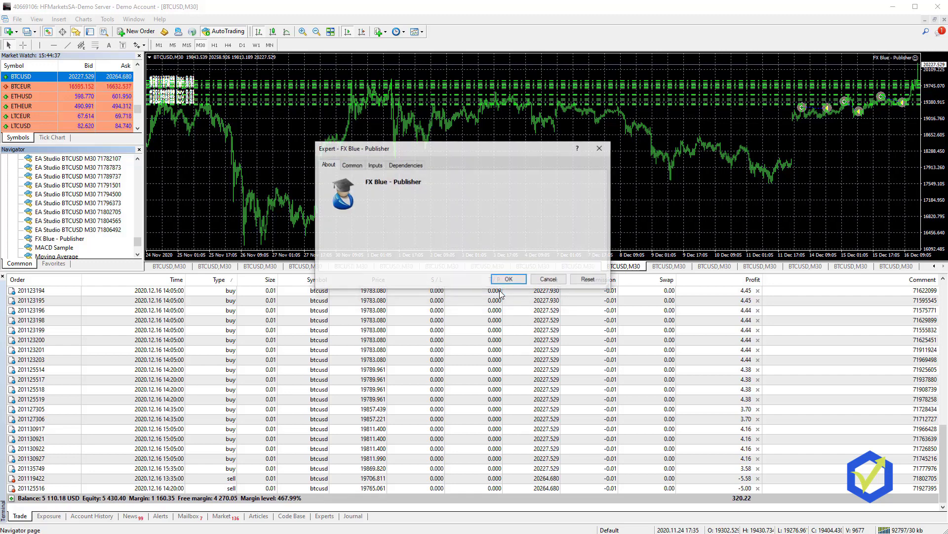
left_click(351, 165)
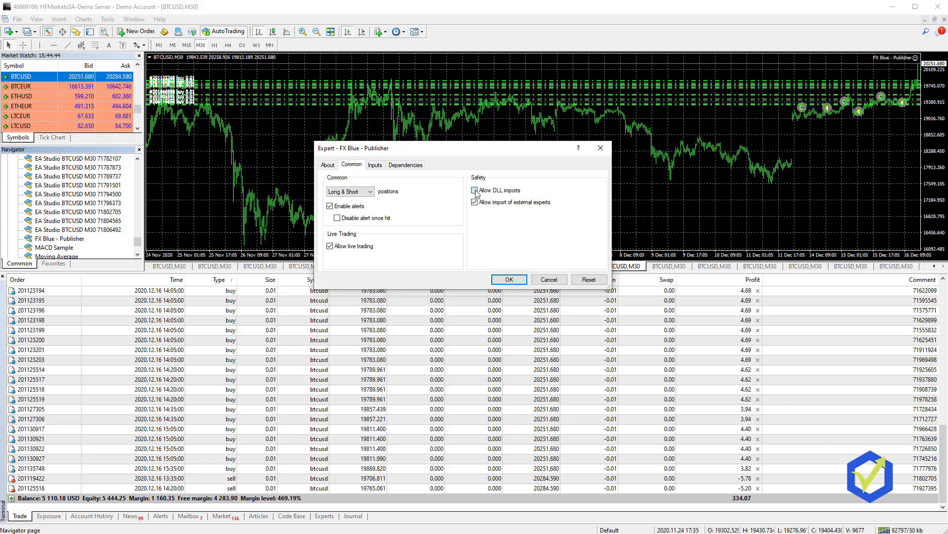
left_click(375, 165)
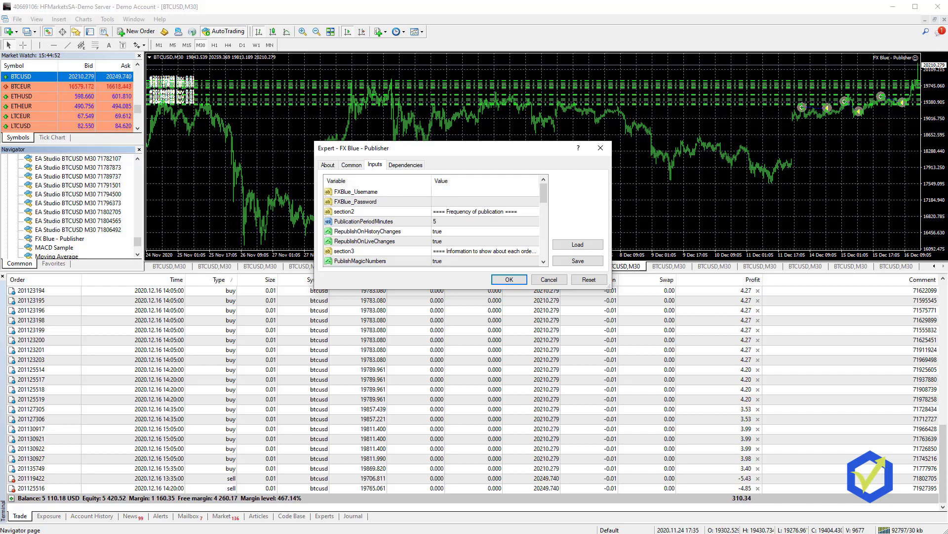
Step: Enter the account number as the FXBlue_Username input and confirm the Publisher settings
key("Return")
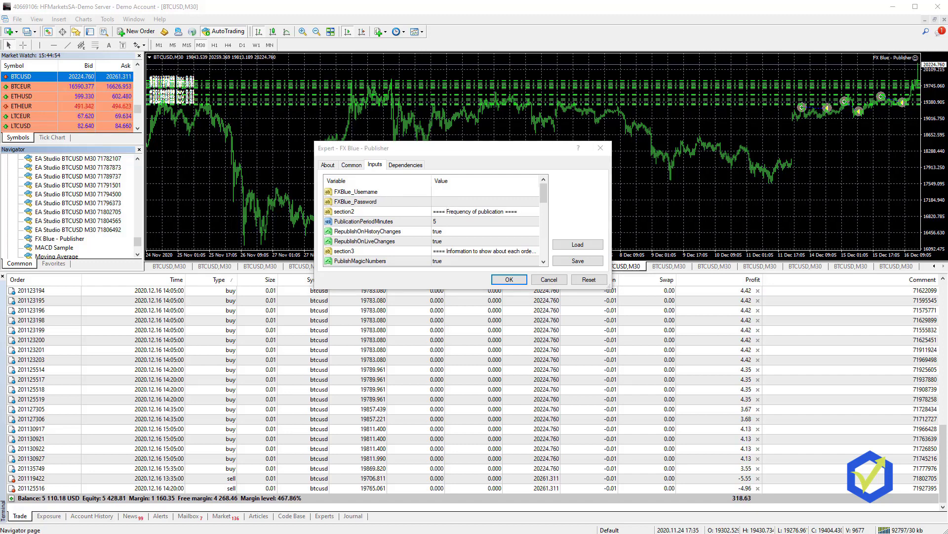
double_click(450, 202)
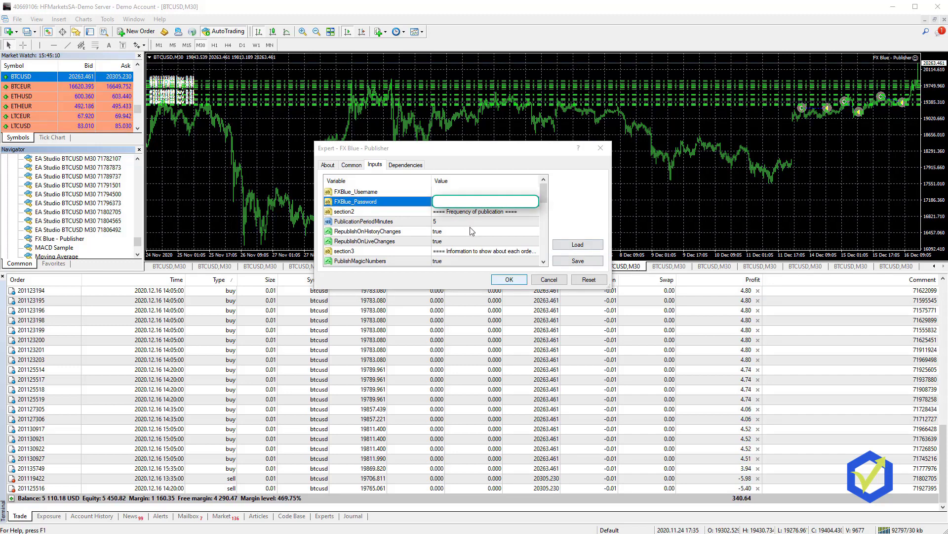
double_click(440, 191)
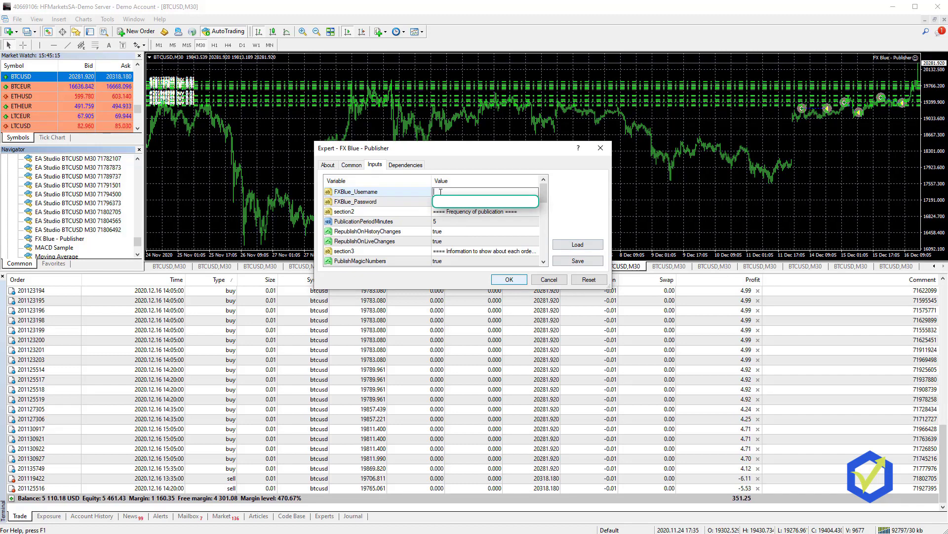
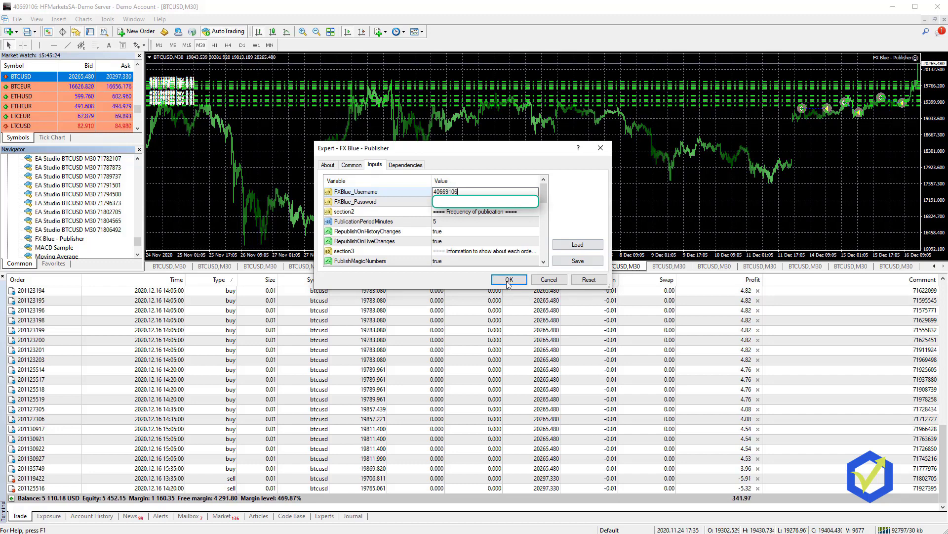
left_click(509, 280)
left_click(509, 279)
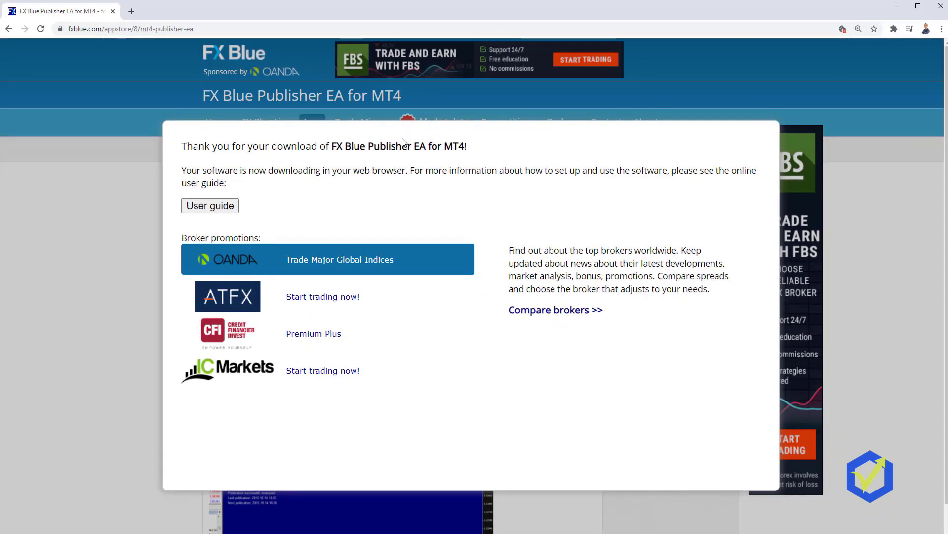
Step: Dismiss the download message and go through FX Blue Live to the account's Stats overview
left_click(102, 319)
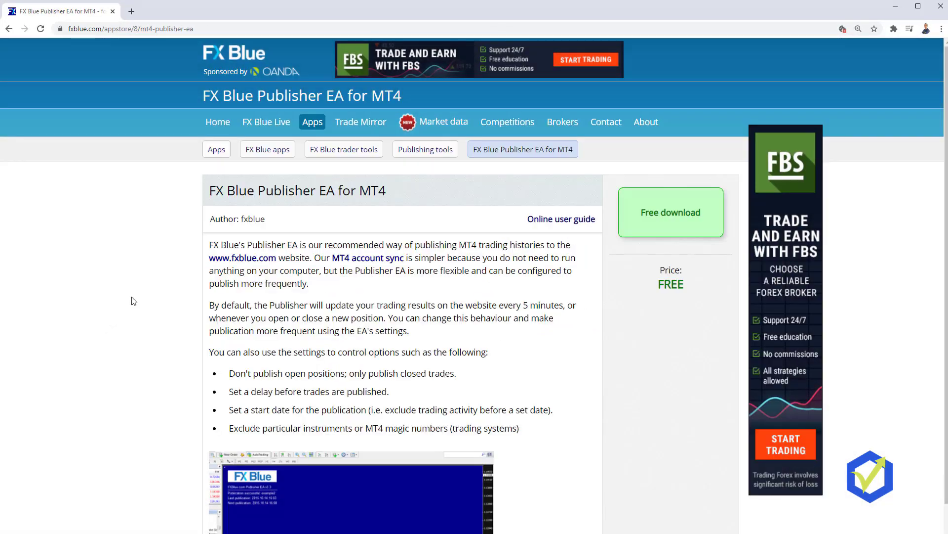
left_click(277, 124)
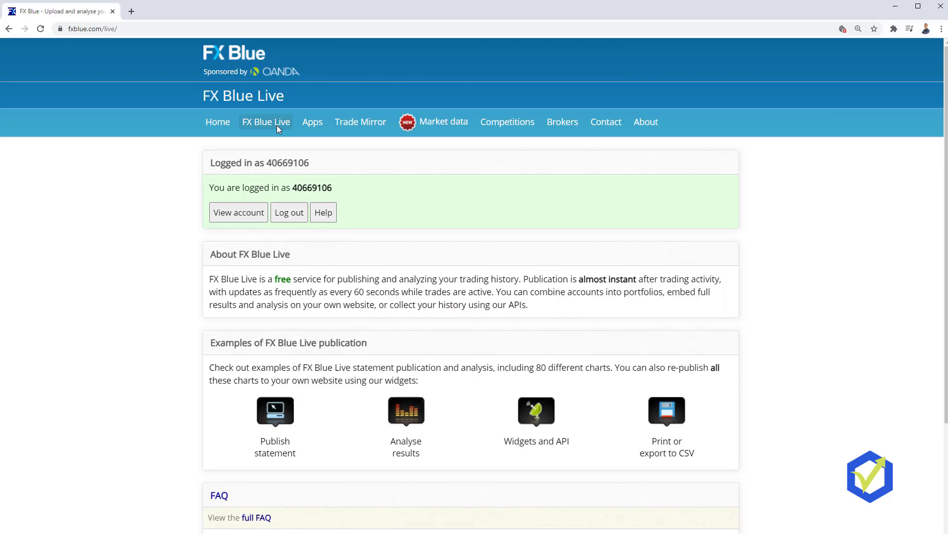
left_click(253, 217)
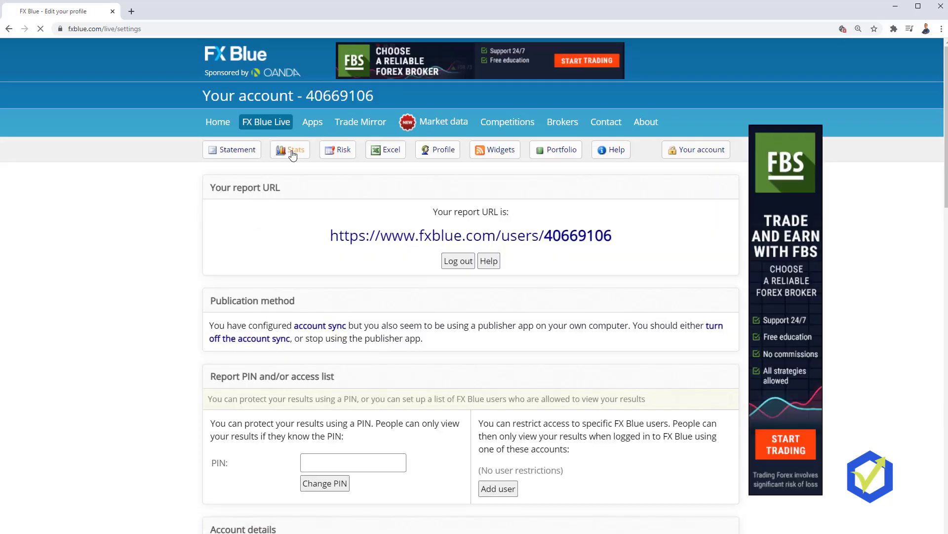
left_click(291, 154)
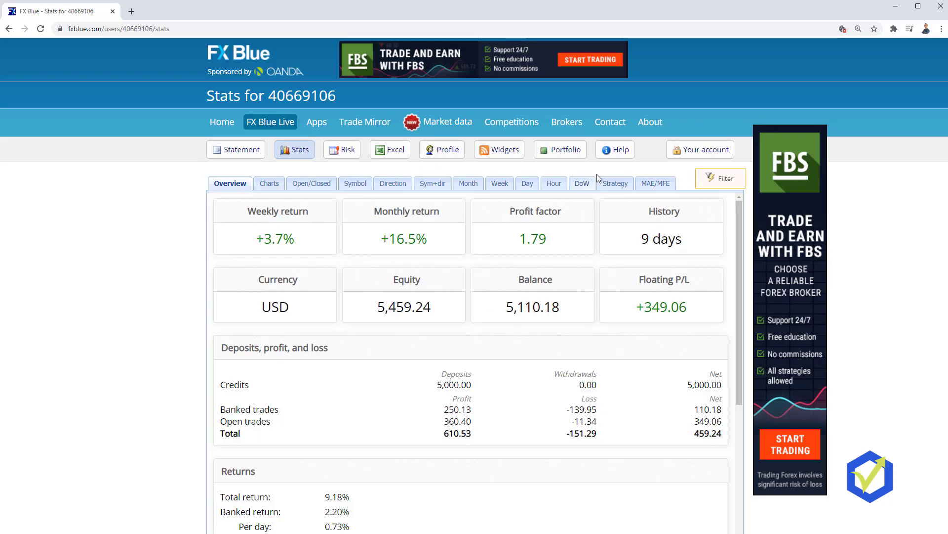
Step: Switch the Stats page to the Strategy breakdown and scroll through the per-magic-number grid
left_click(626, 187)
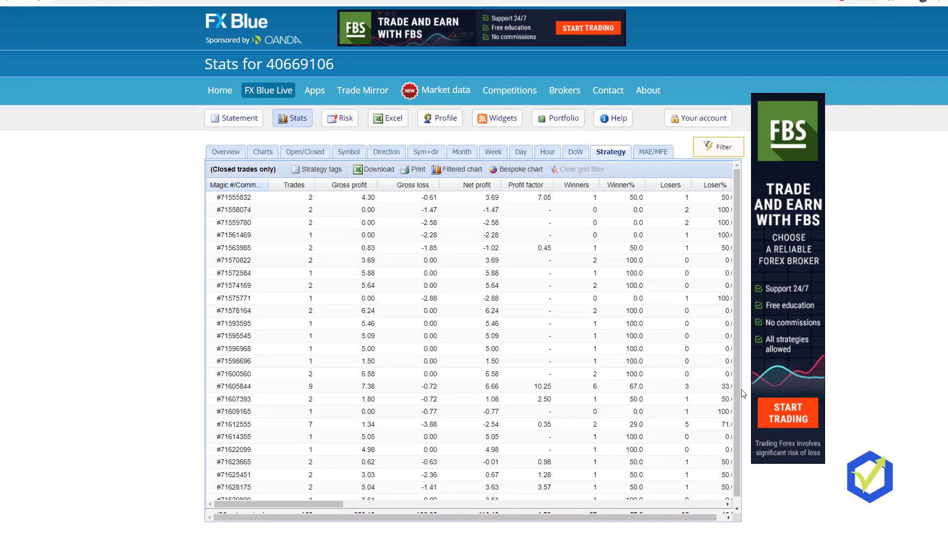
scroll(740, 395, "down", 1)
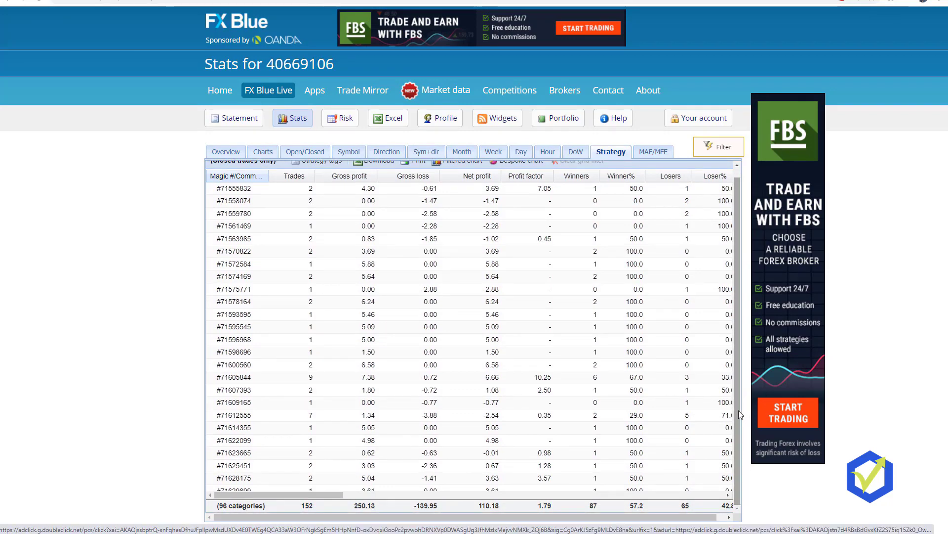
scroll(739, 410, "up", 1)
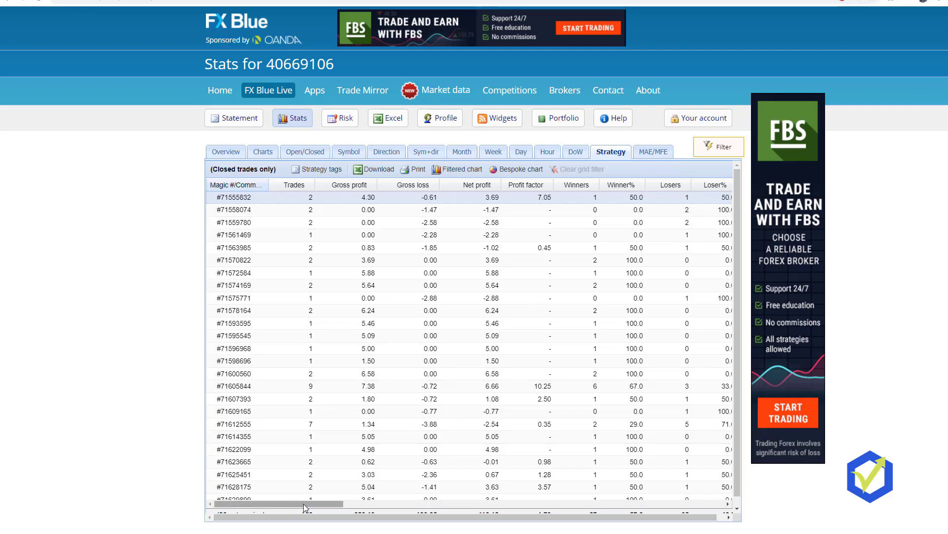
left_click_drag(304, 505, 306, 533)
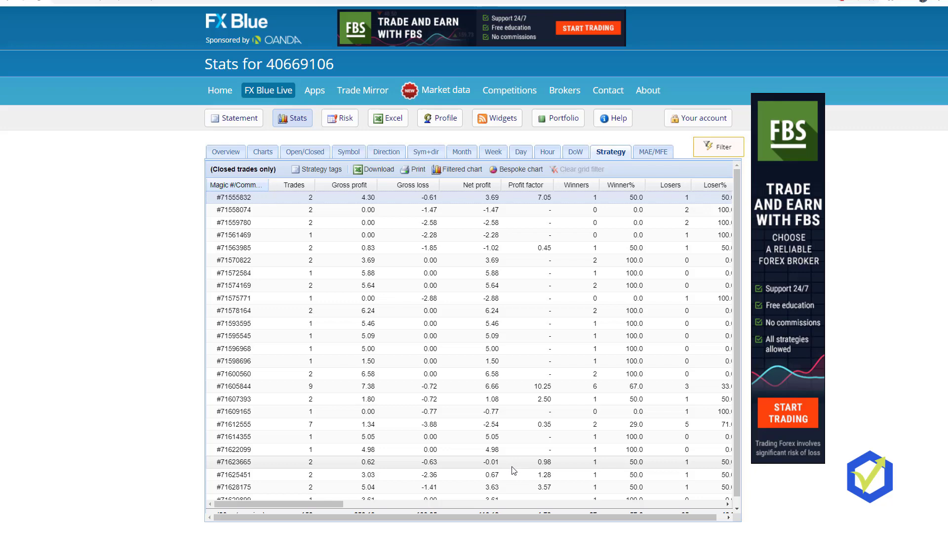
scroll(513, 469, "down", 4)
scroll(513, 473, "down", 10)
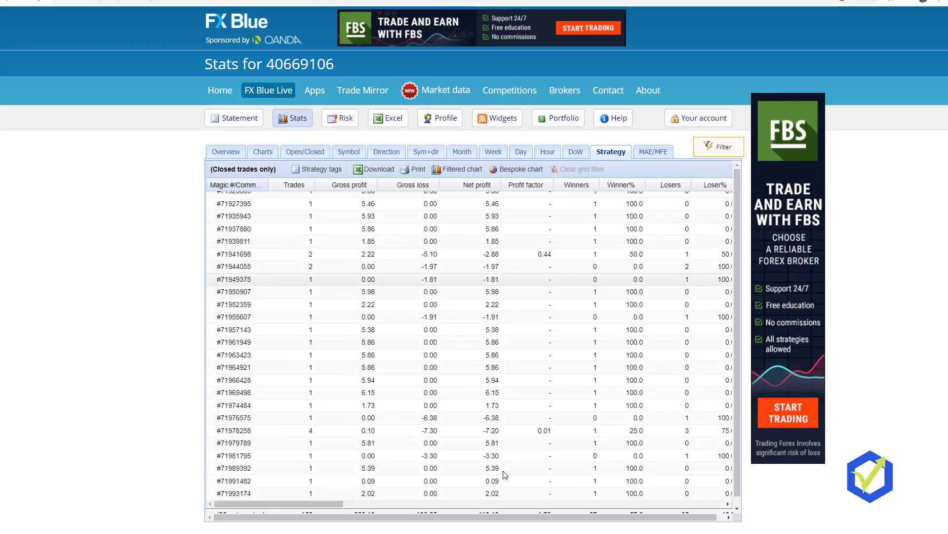
scroll(348, 468, "up", 3)
scroll(347, 467, "up", 12)
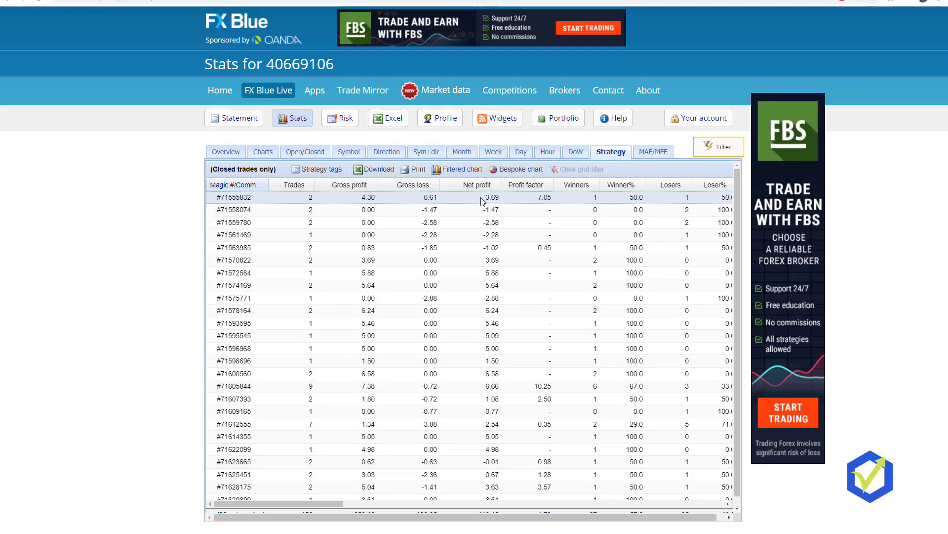
Step: Sort the strategy table by Net profit, highest first, and scroll down to the totals row
left_click(474, 185)
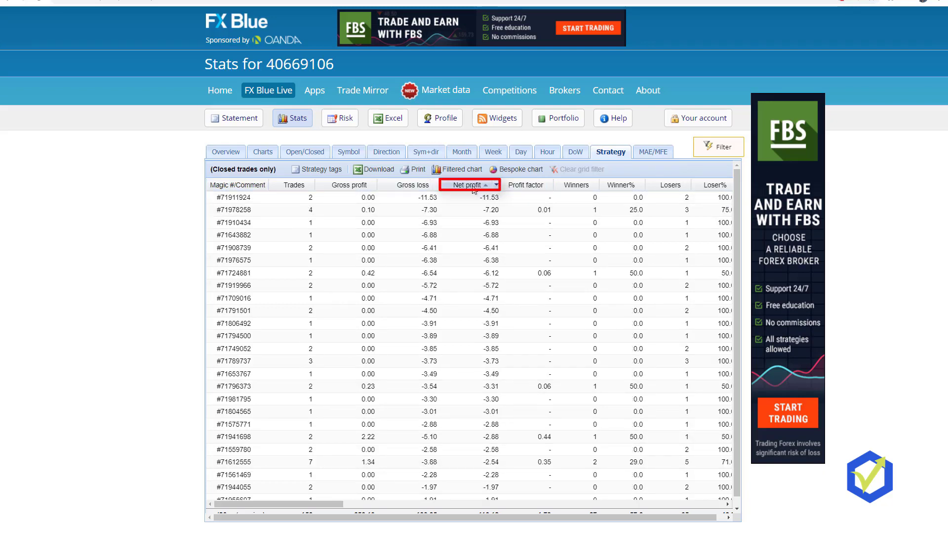
left_click(473, 185)
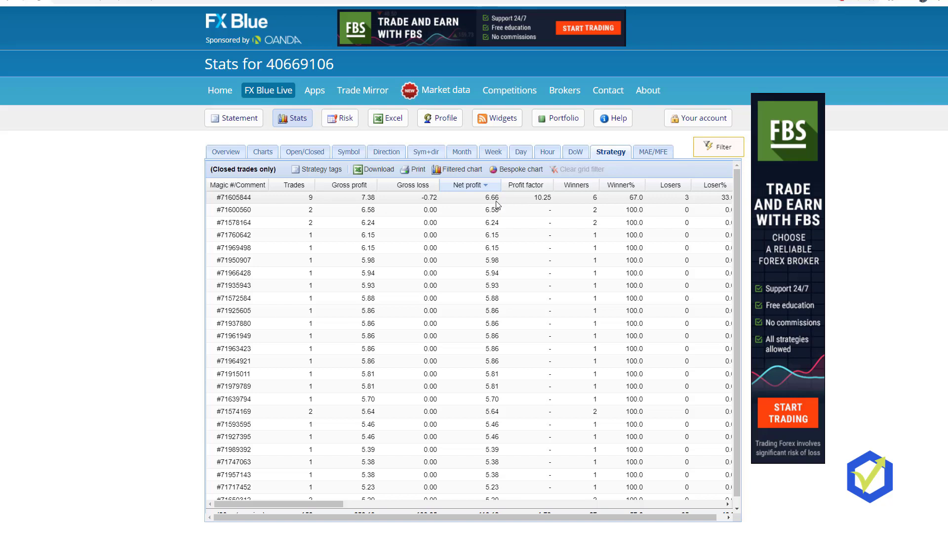
scroll(553, 447, "down", 3)
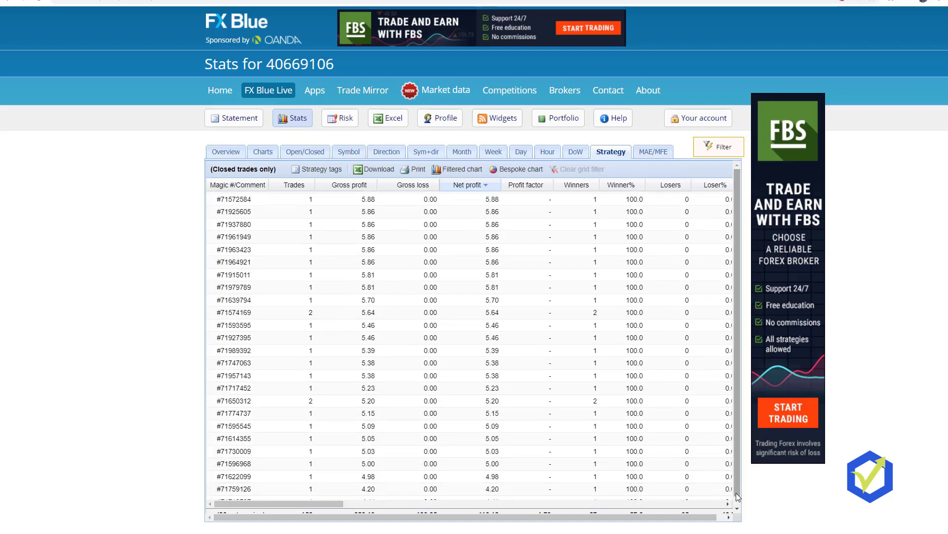
scroll(738, 492, "down", 1)
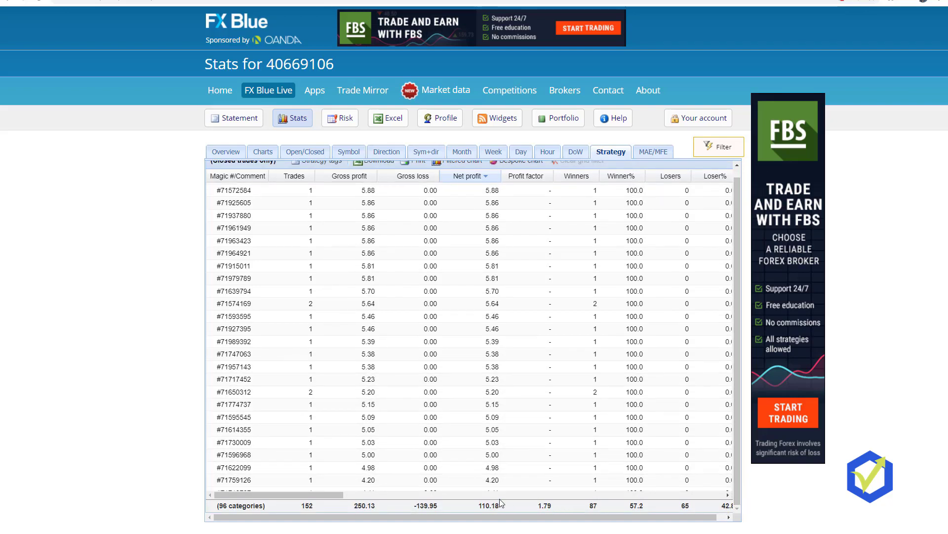
Step: Highlight the 110.18 total net profit, scroll the grid sideways and back, then return to MetaTrader 4
left_click_drag(478, 507, 490, 507)
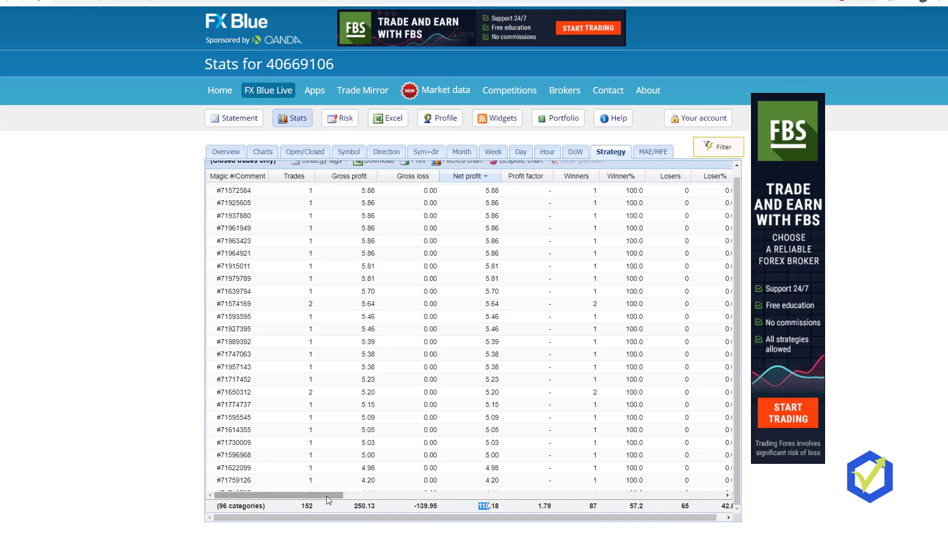
left_click_drag(327, 495, 544, 511)
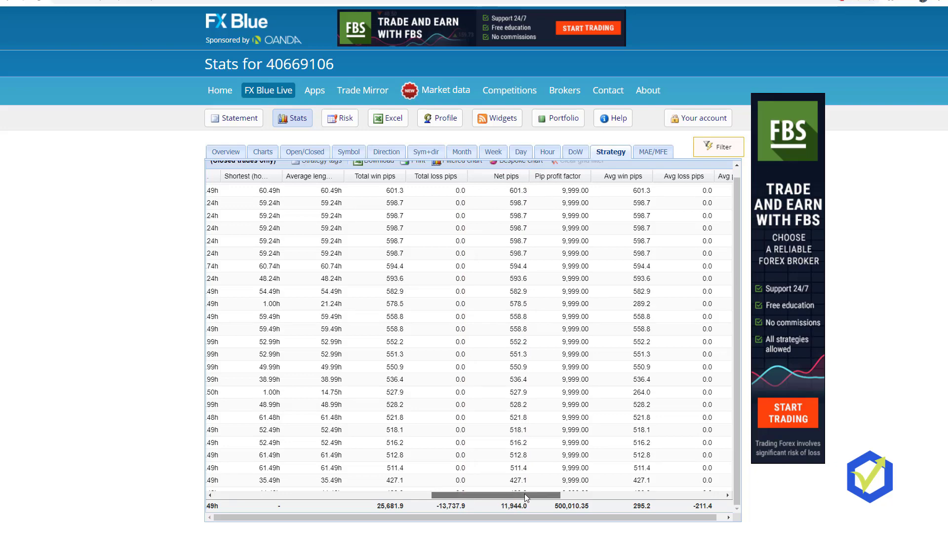
left_click_drag(523, 492, 288, 494)
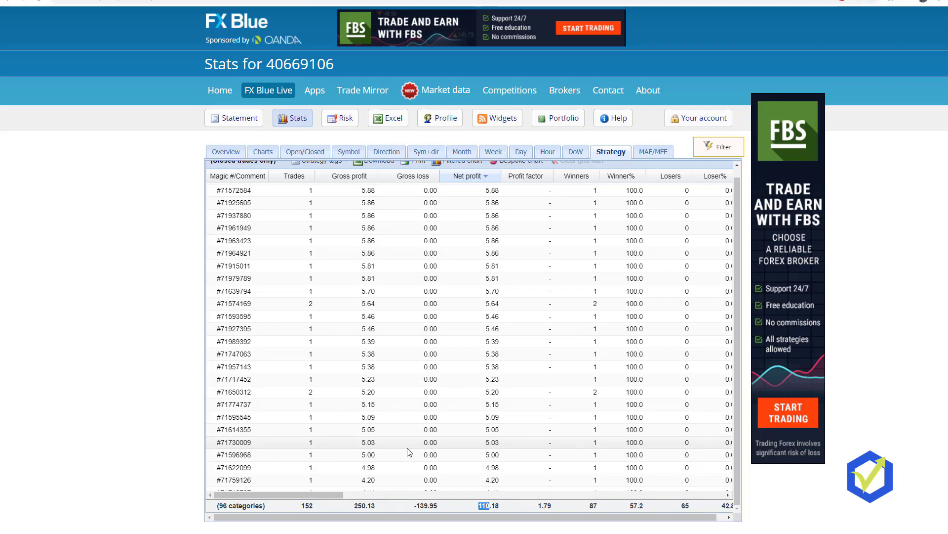
key("alt+Tab")
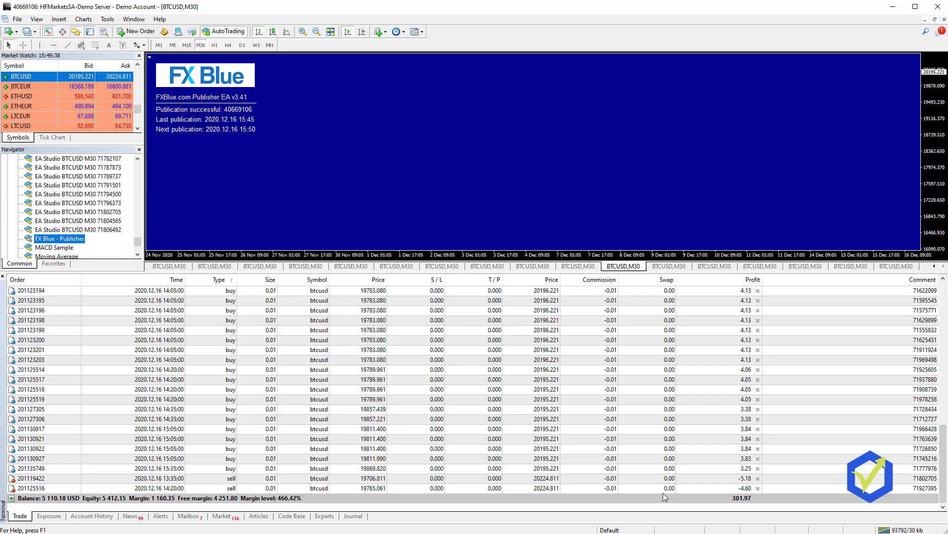